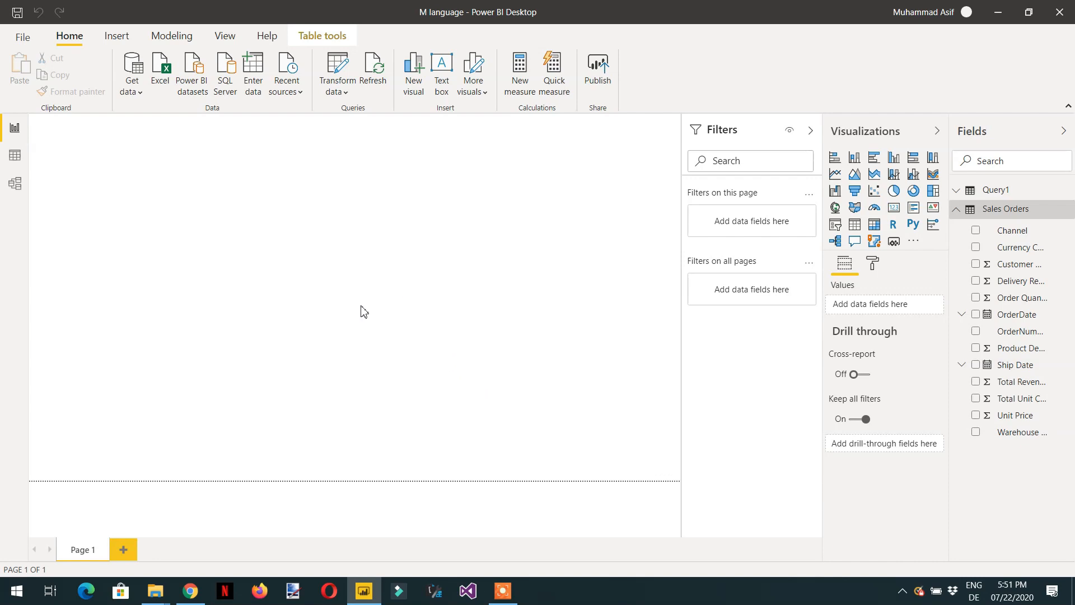
Open the Power Query Editor and create a duplicate of the Sales Orders query.
left_click(341, 91)
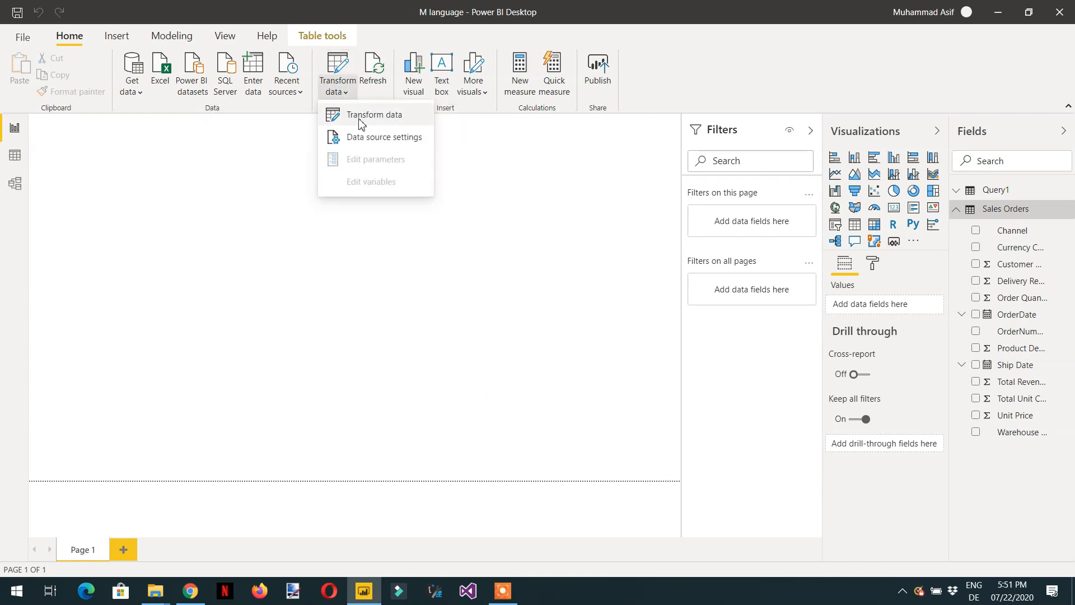
left_click(360, 124)
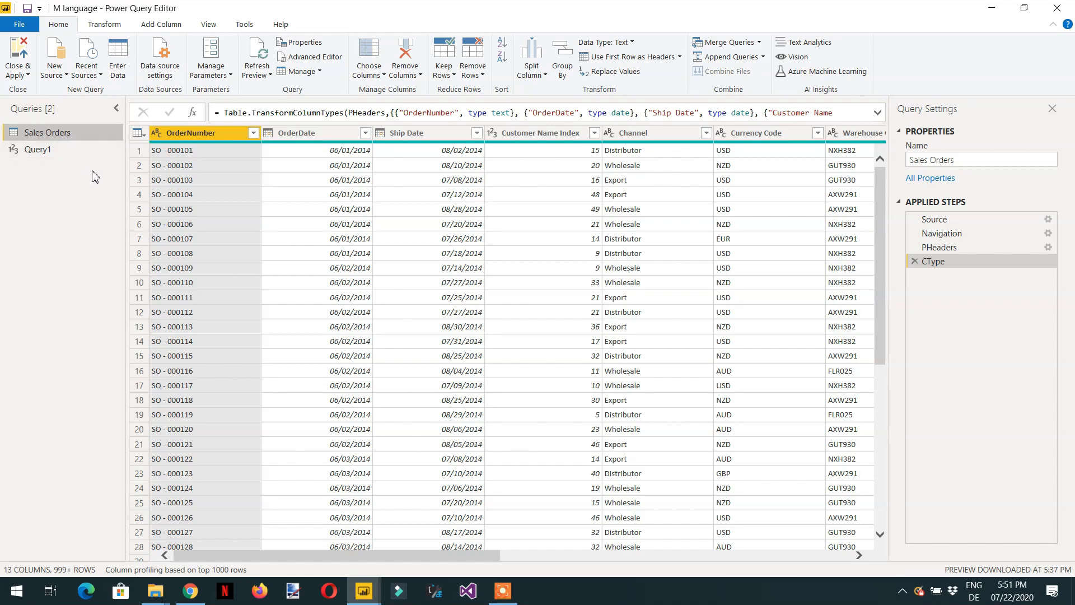
key("ctrl+v")
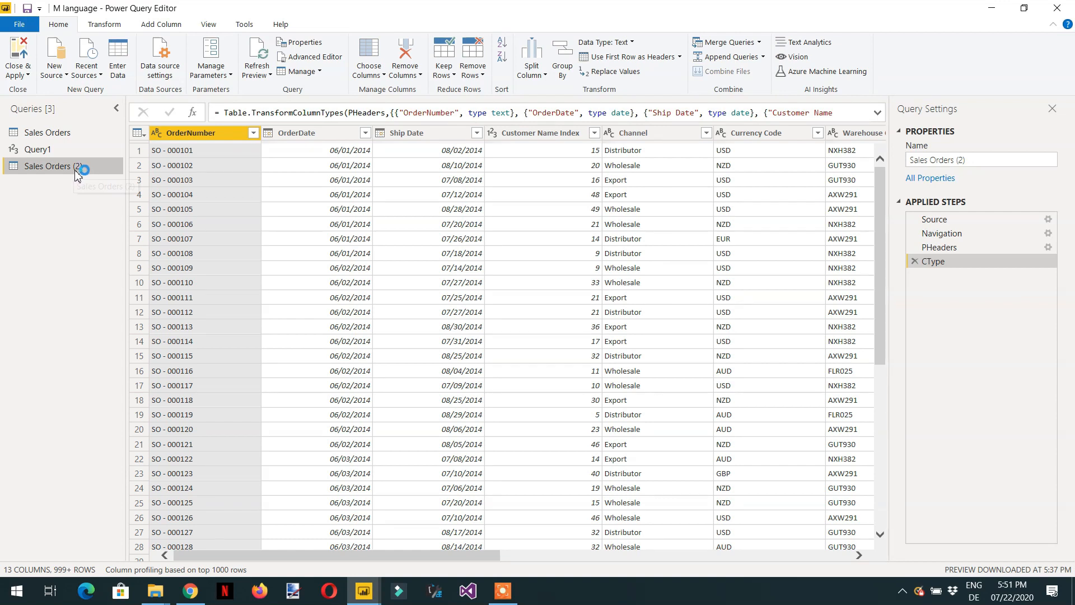
Rename the duplicated query as Sales.
left_click(977, 163)
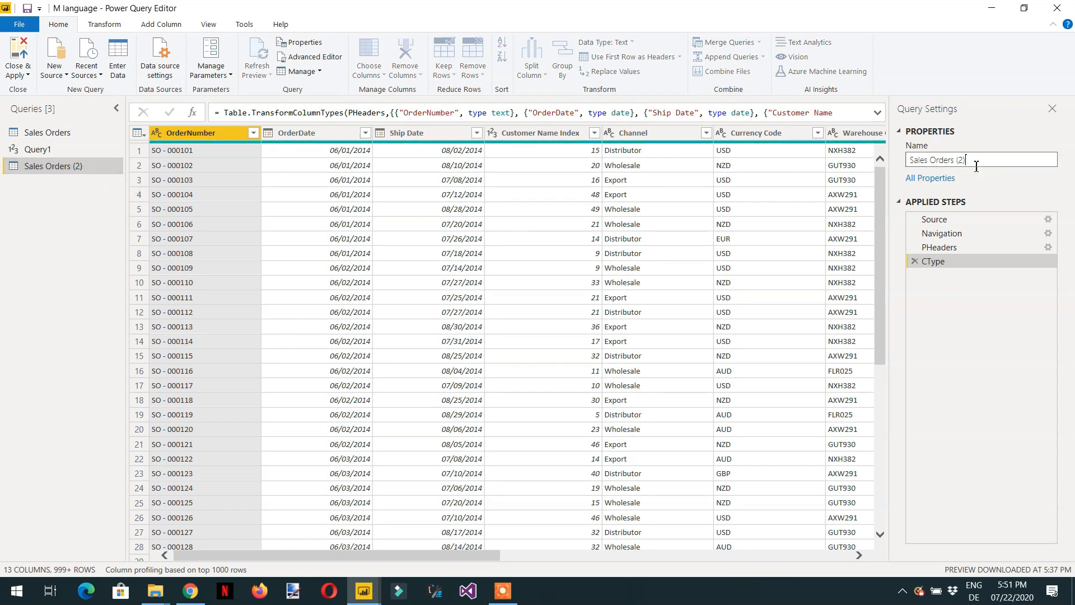
key("BackSpace")
key("BackSpace")
key("BackSpace")
key("Return")
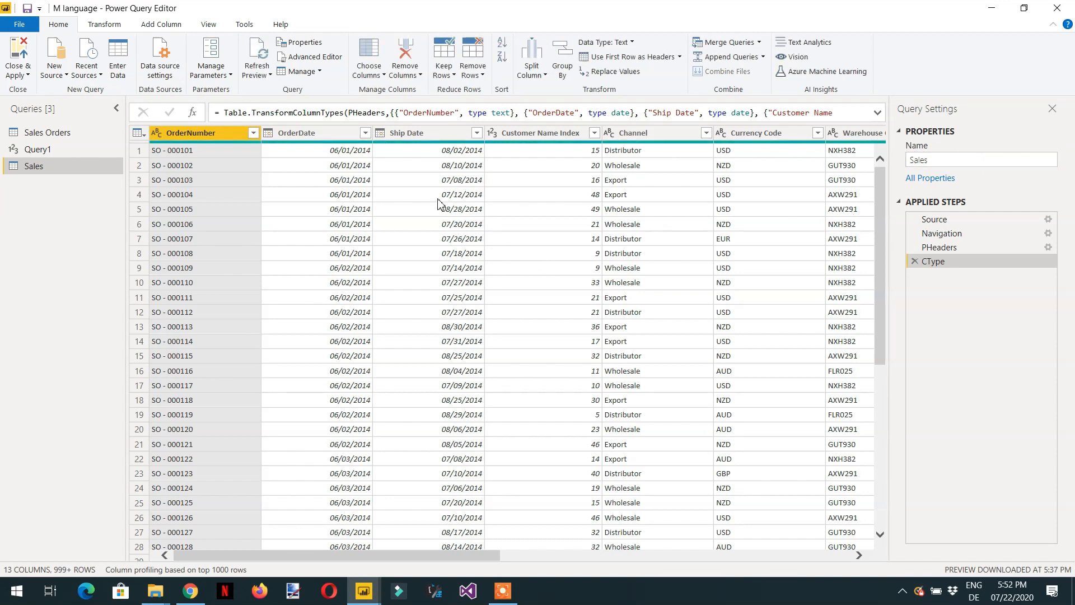
Rename the Ship Date column of the Sales query to Ship_Date and inspect the generated Table.RenameColumns formula.
right_click(422, 136)
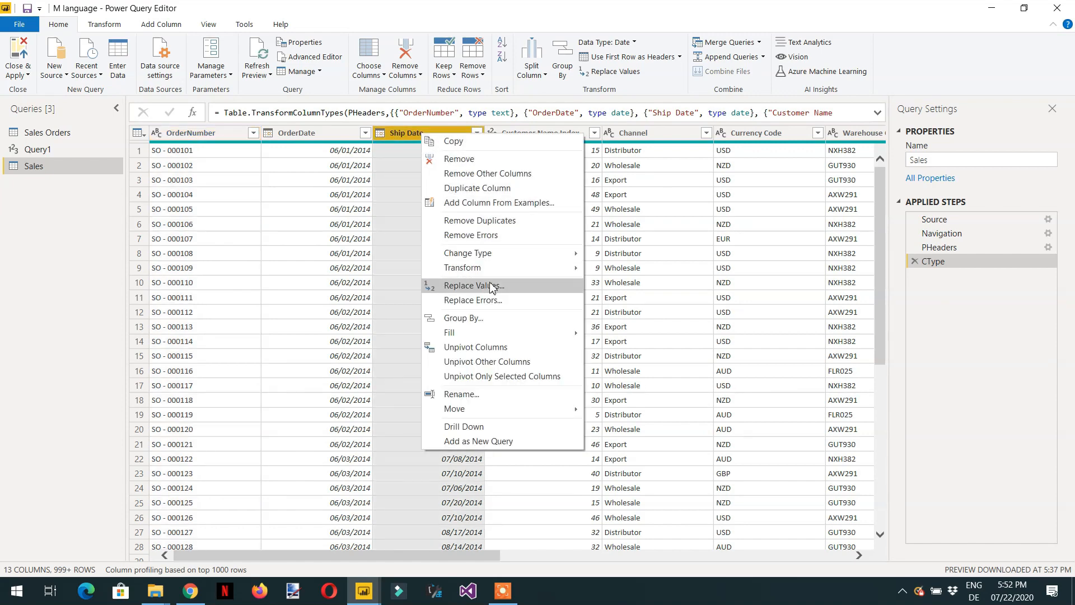
left_click(479, 392)
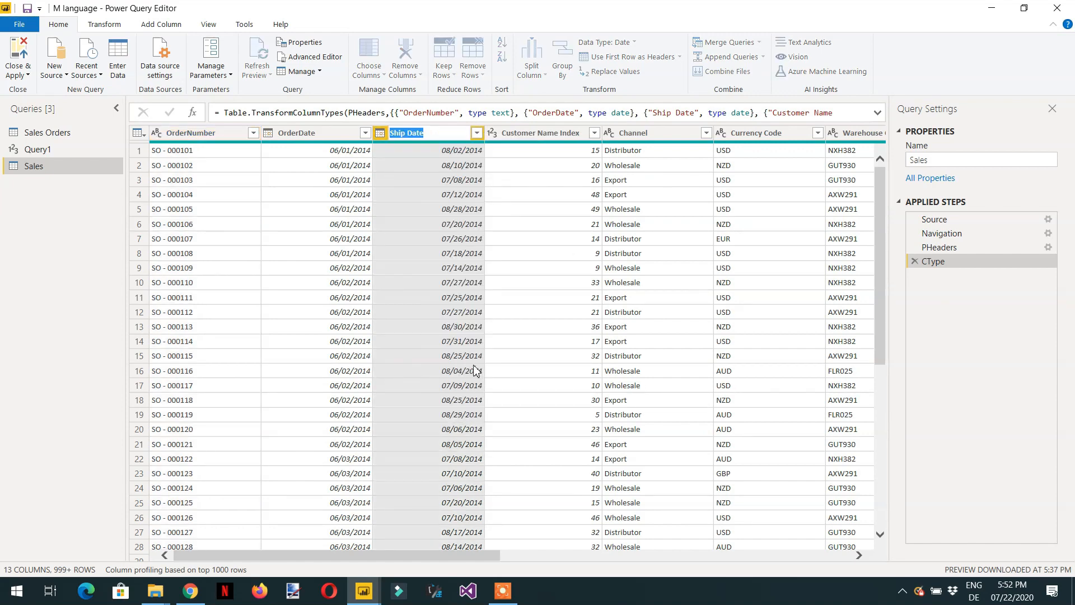
key("Return")
type("_")
key("Return")
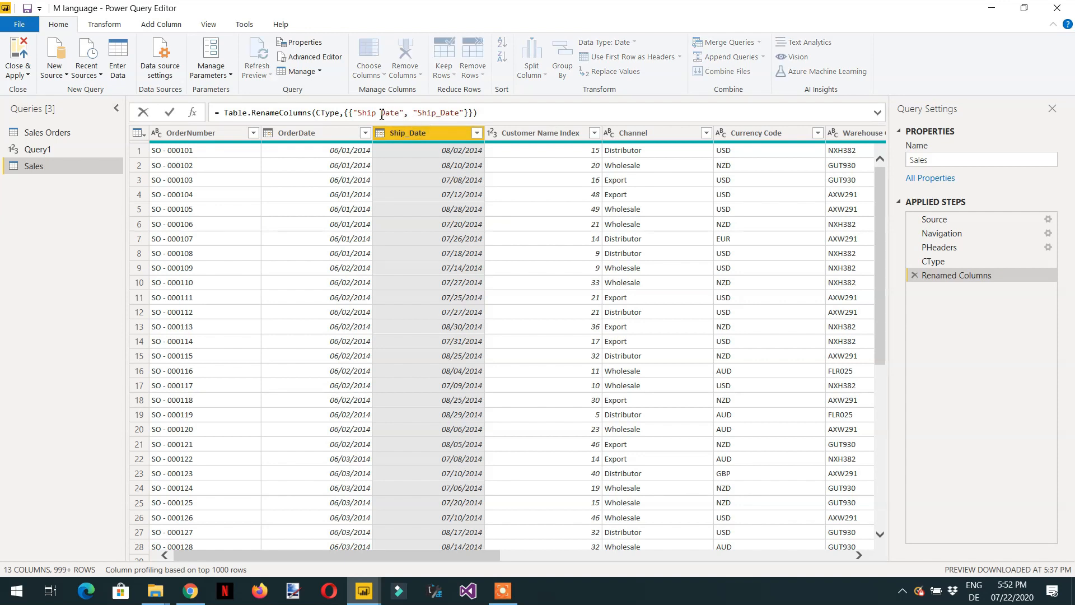
left_click_drag(399, 114, 361, 114)
left_click(442, 114)
In the Sales query's M code, copy the #"Renamed Columns" step name and add a comma and a new line after that step.
left_click(324, 58)
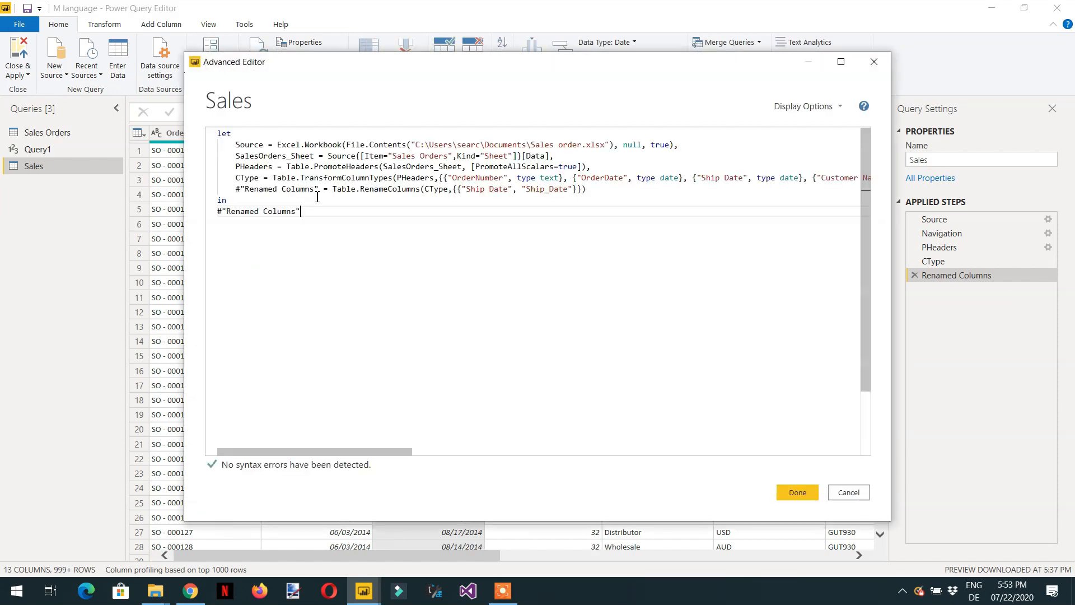
left_click_drag(319, 189, 234, 191)
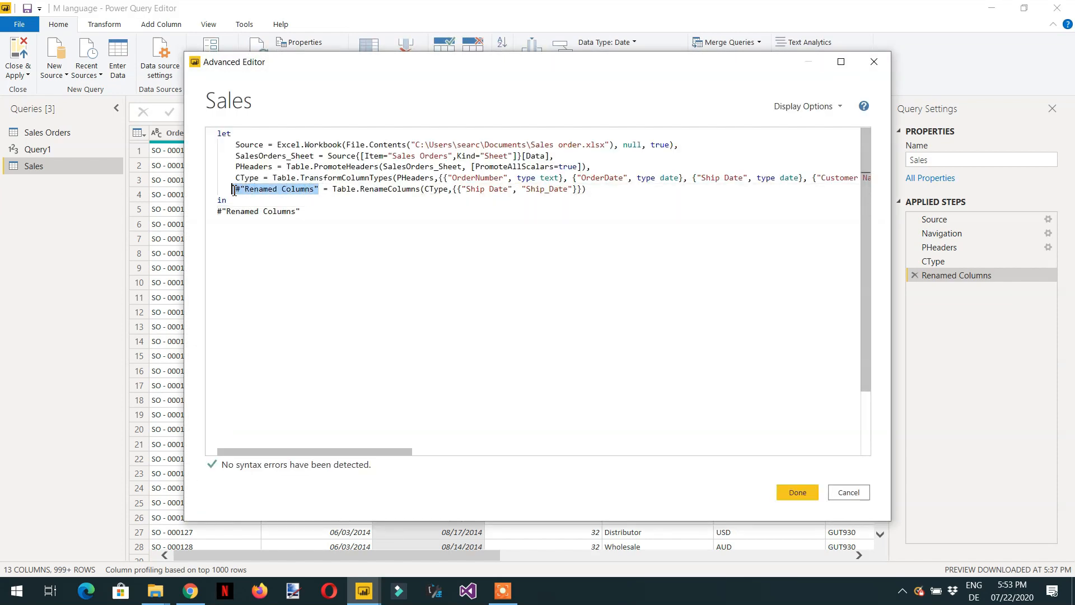
right_click(259, 190)
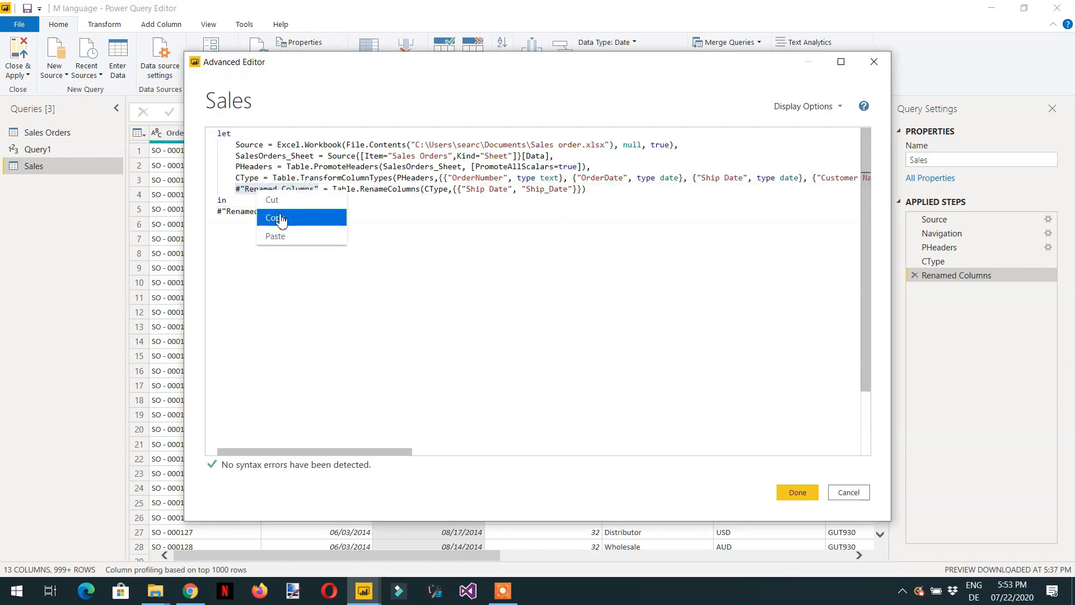
left_click(279, 211)
left_click(617, 193)
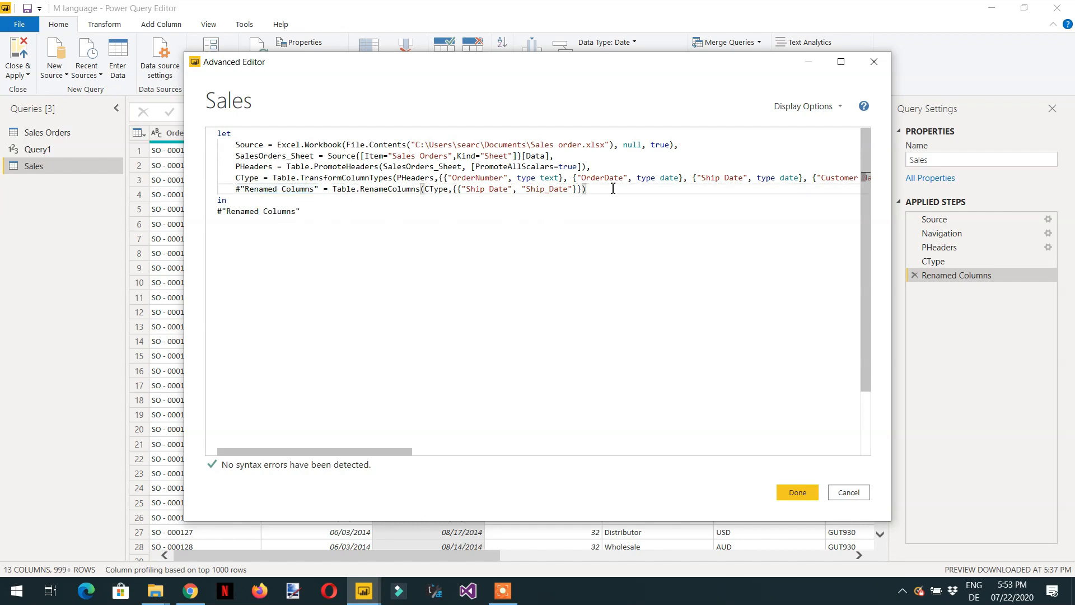
type(",")
key("Return")
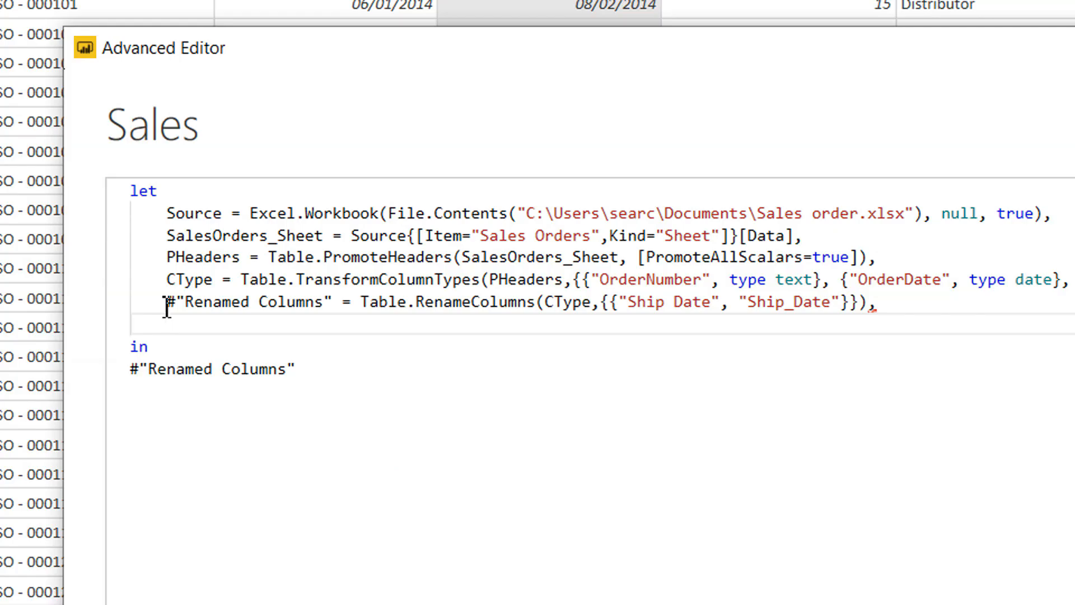
Start a new M step named renameOrderdate that calls the Table.RenameColumns function.
type("renameOr")
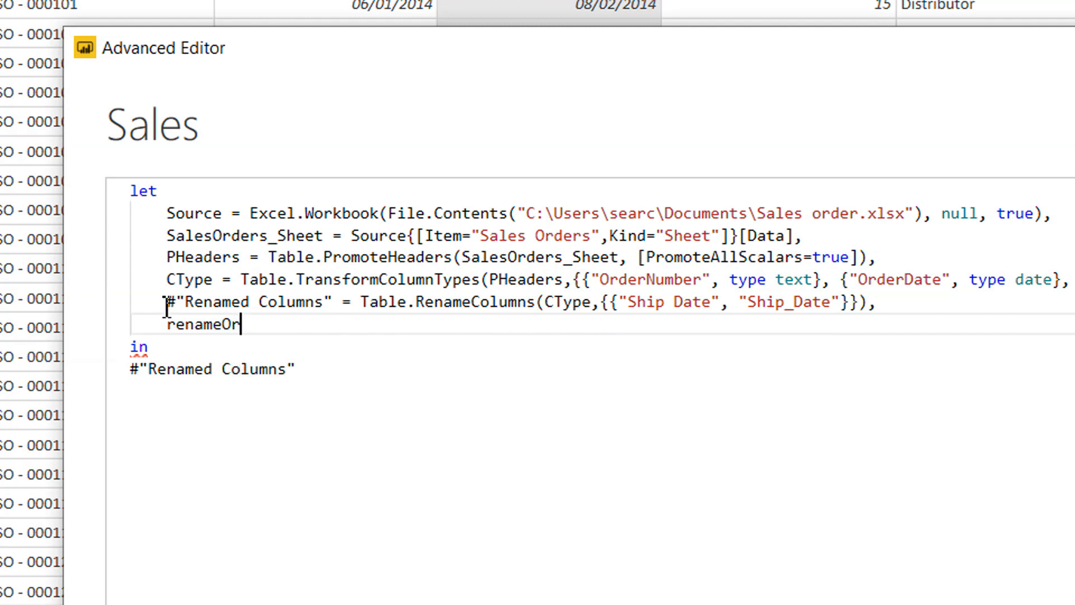
type("derdate ")
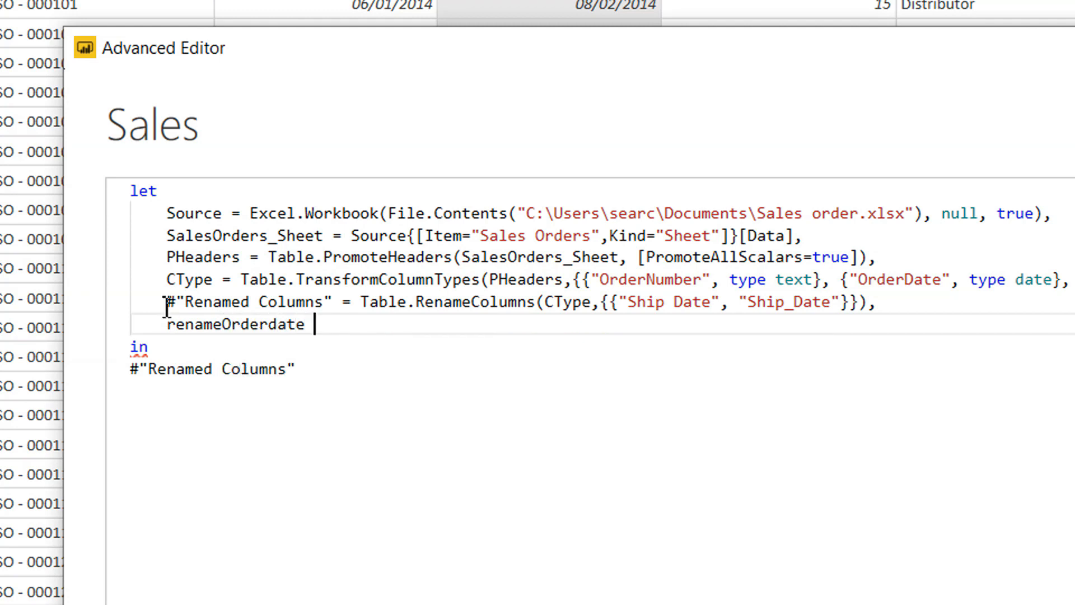
type("= tab")
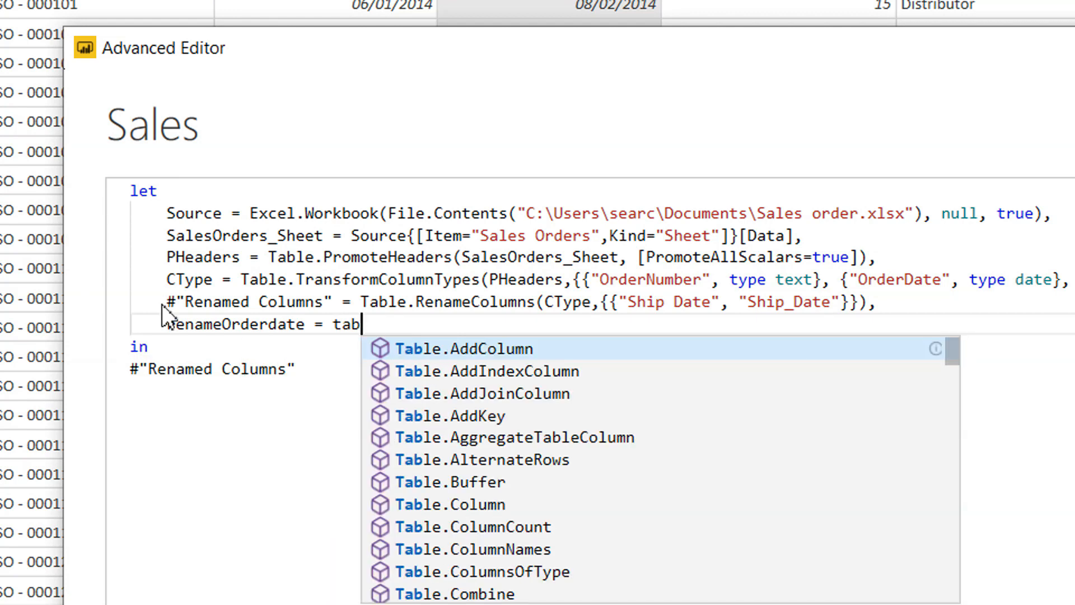
type("le.re")
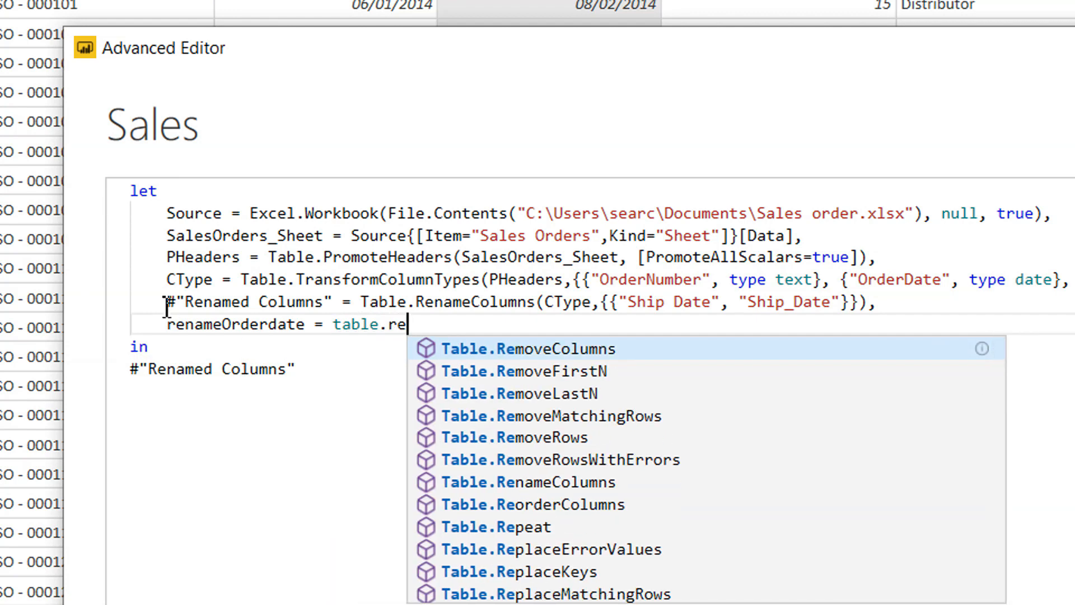
type("namec")
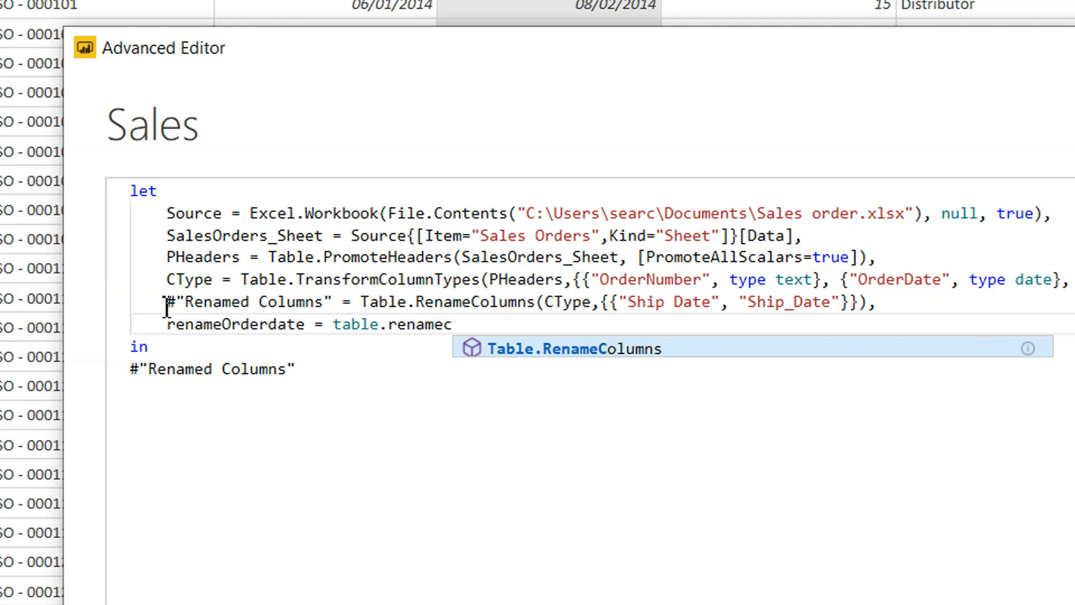
key("Tab")
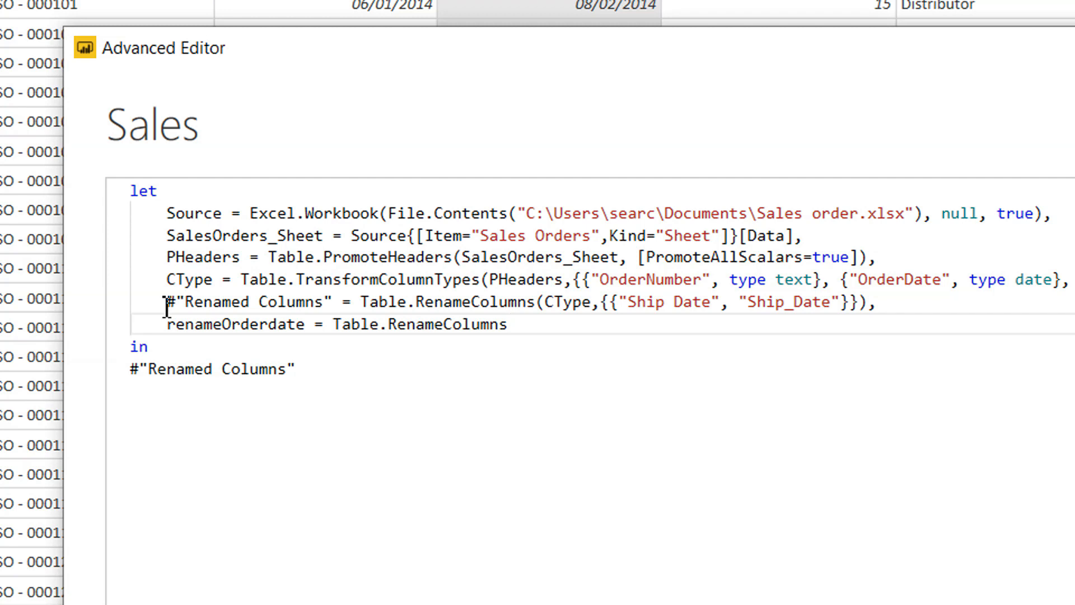
type("(")
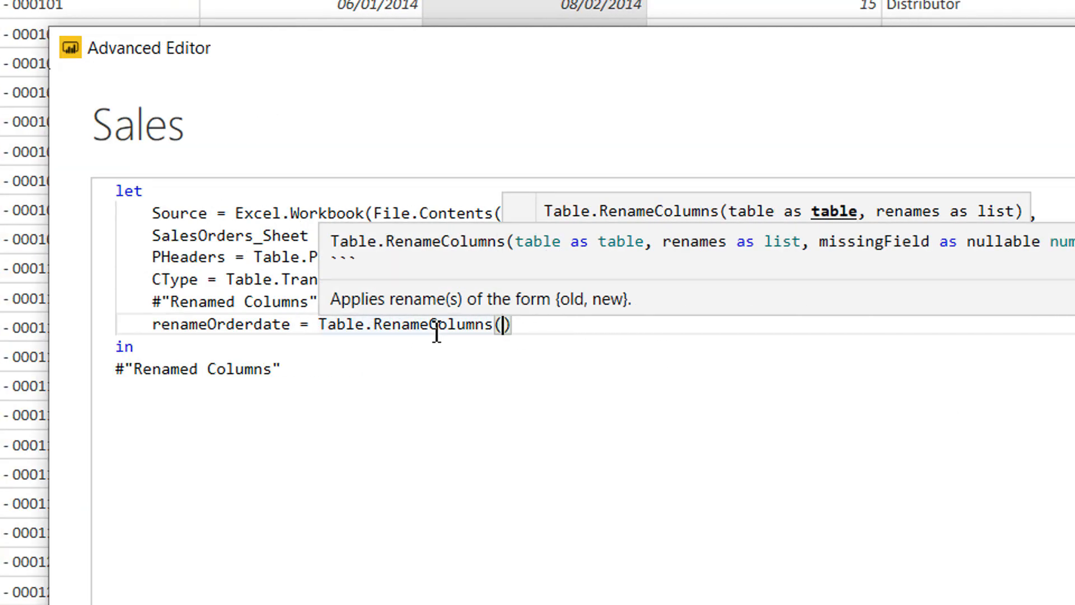
Fill in the function's arguments with #"Renamed Columns" as the table and {"OrderDate","Order_Date"} as the rename list.
key("ctrl+v")
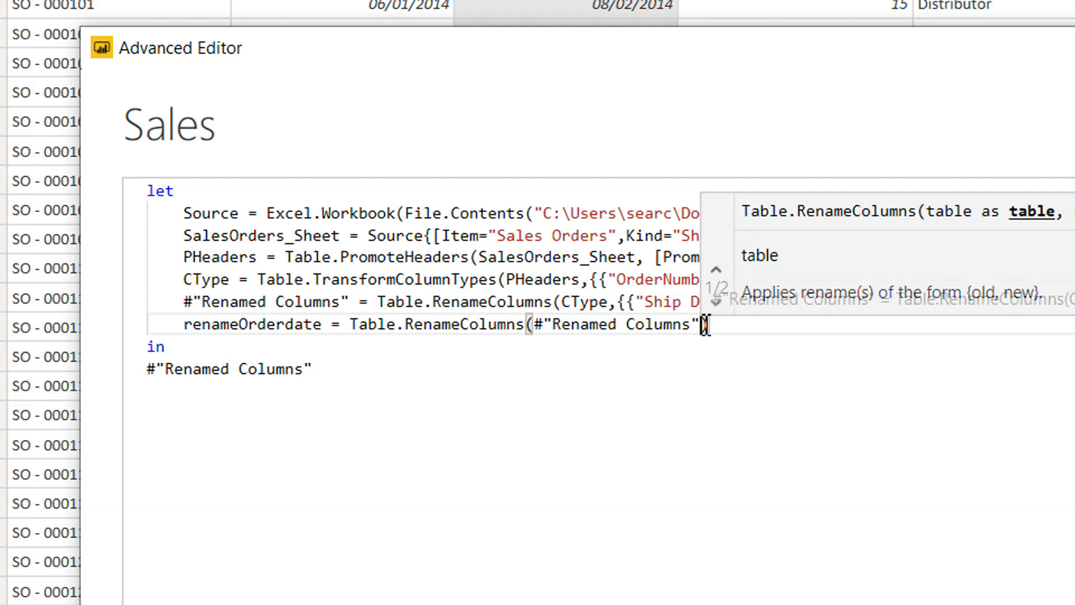
type(",")
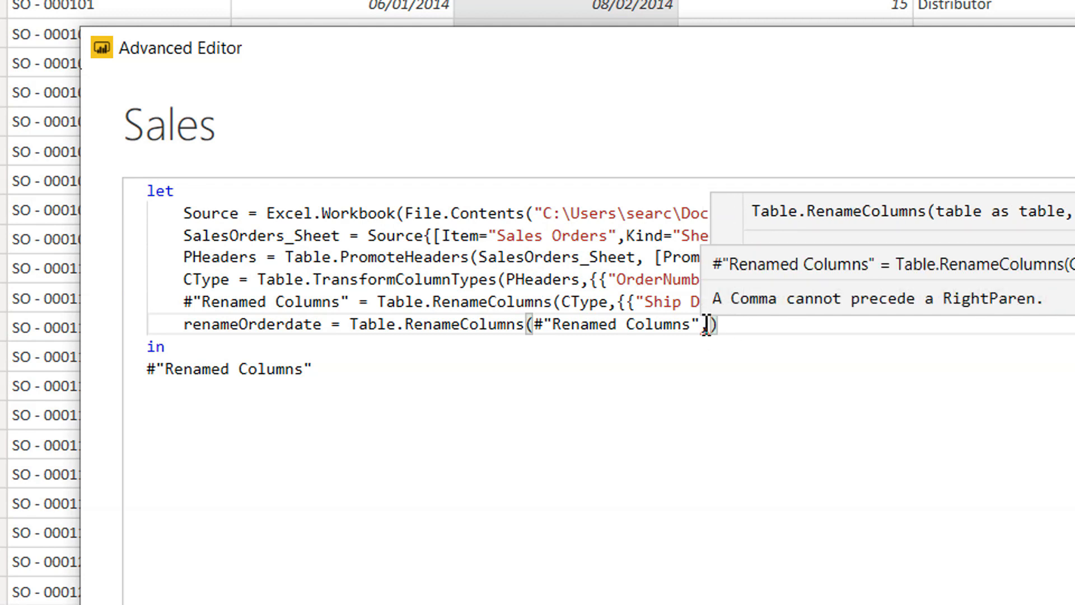
type("{")
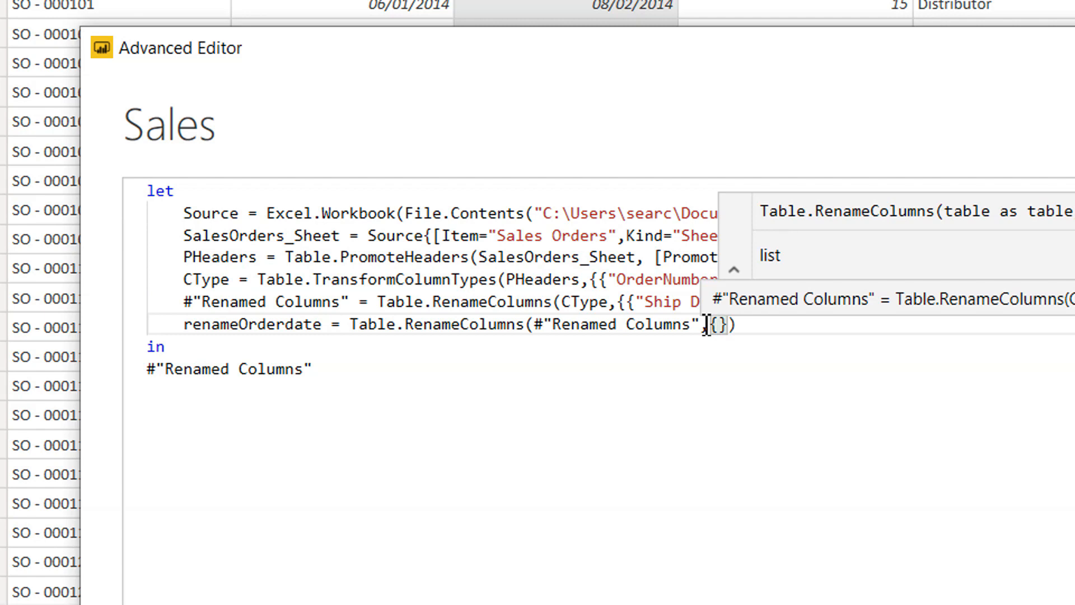
type("\"")
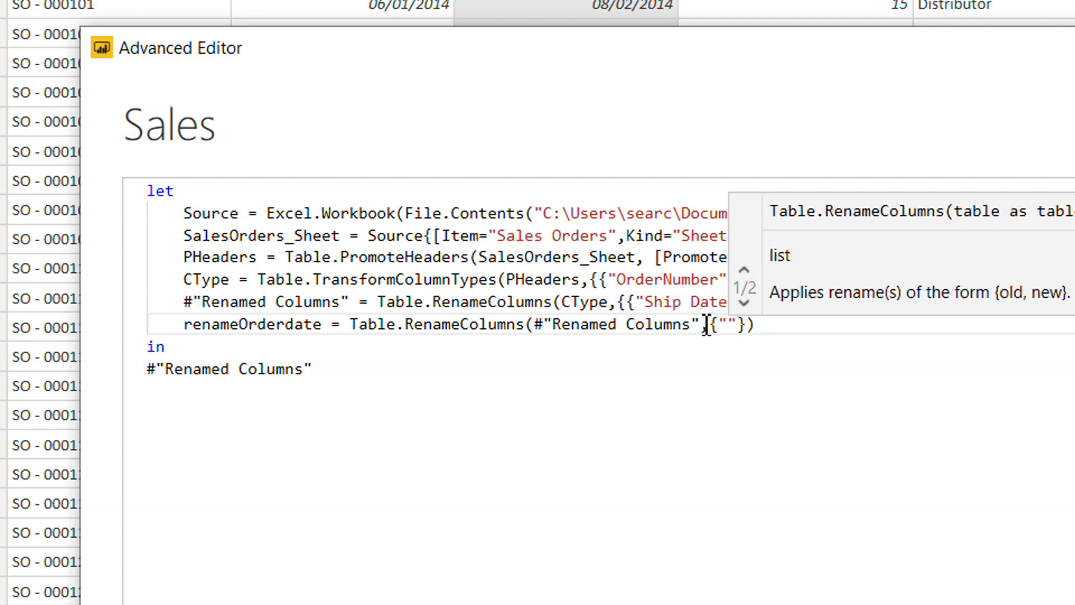
type("OrderDate")
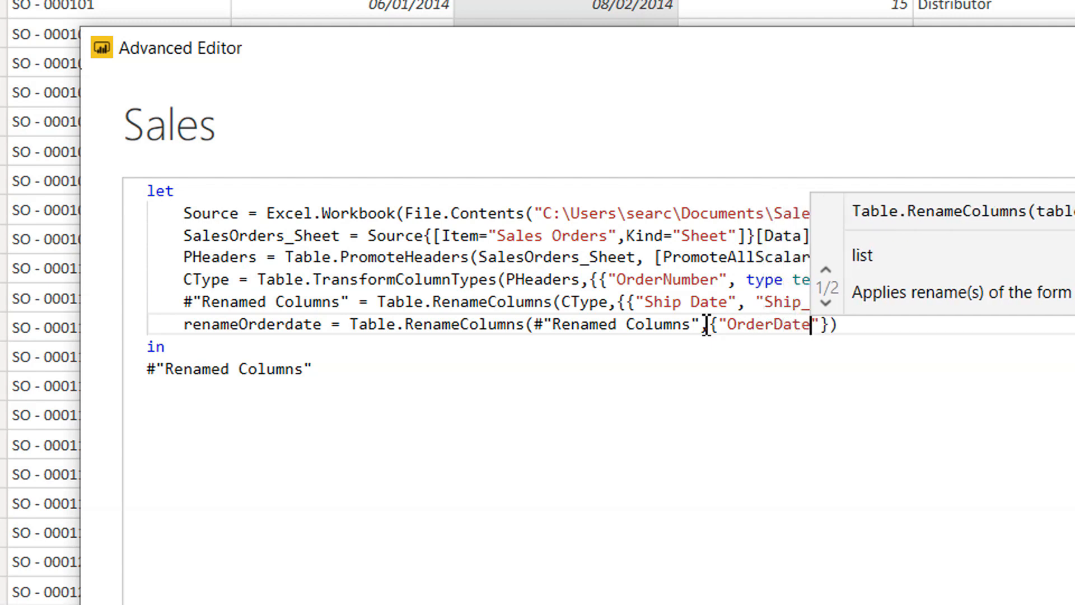
type("\"")
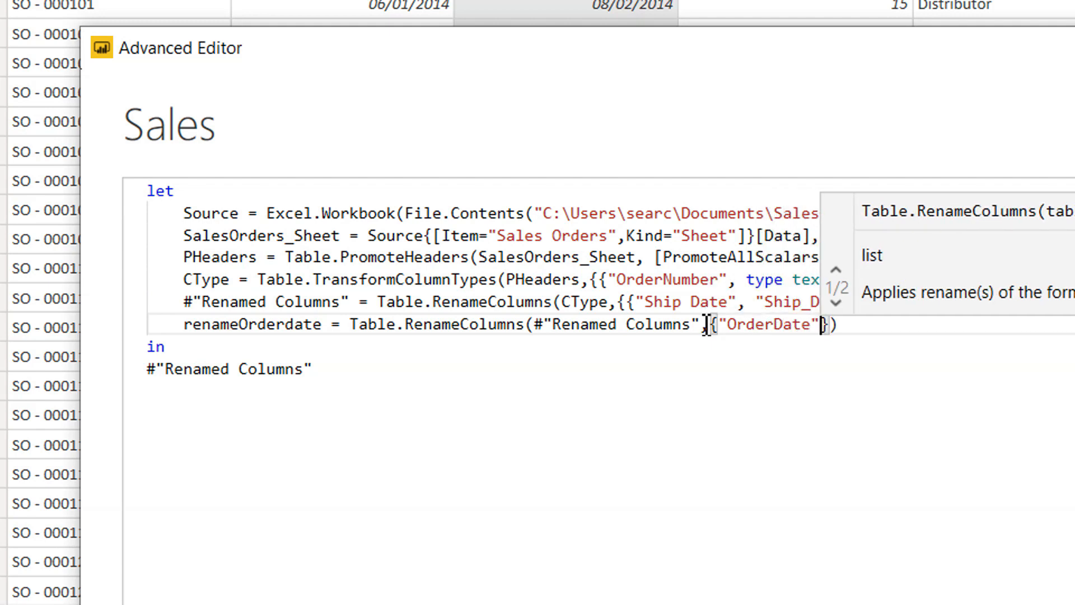
type(",\"")
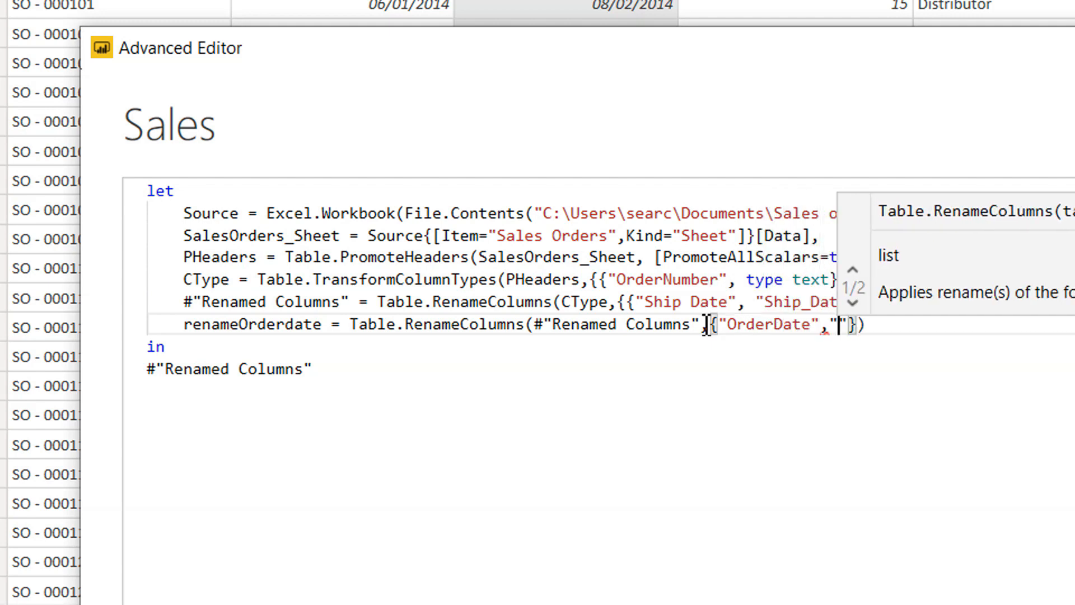
type("Order")
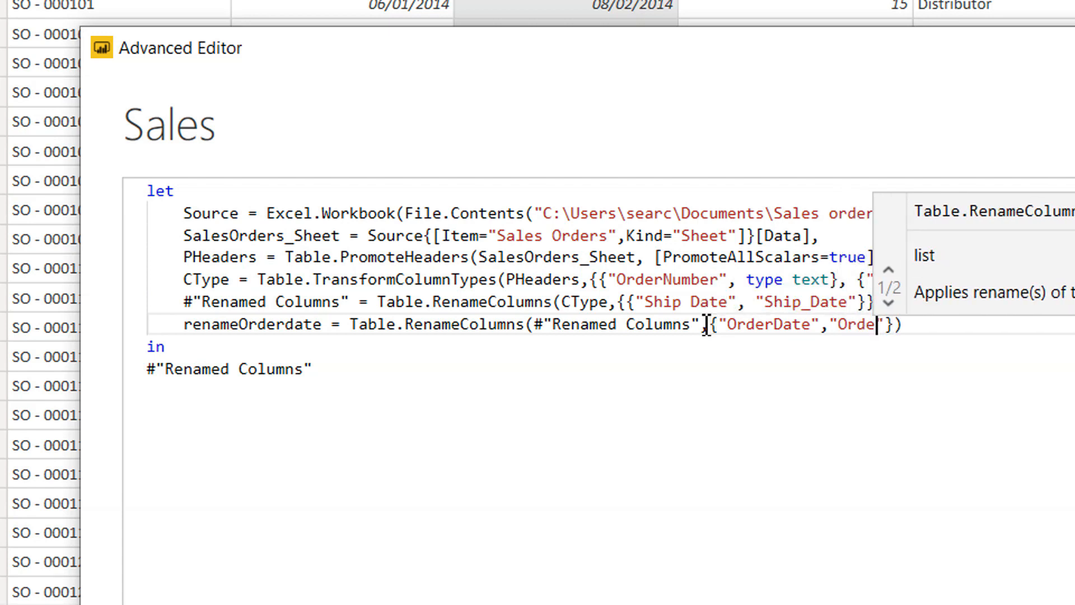
type("_Date")
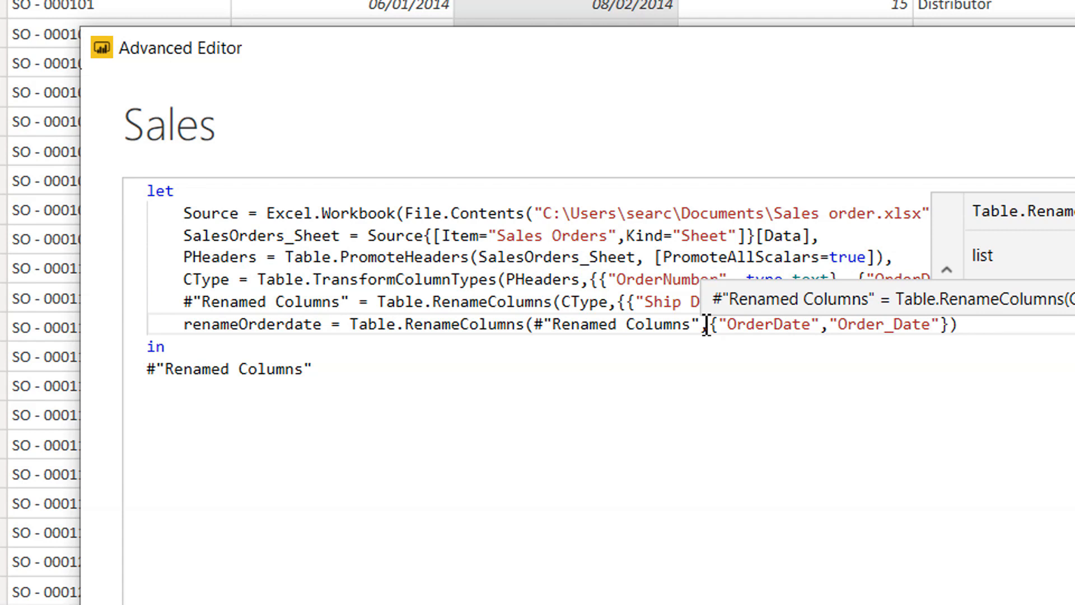
Set the expression after "in" to renameOrderdate, apply the code, and compare the two applied rename steps.
double_click(260, 324)
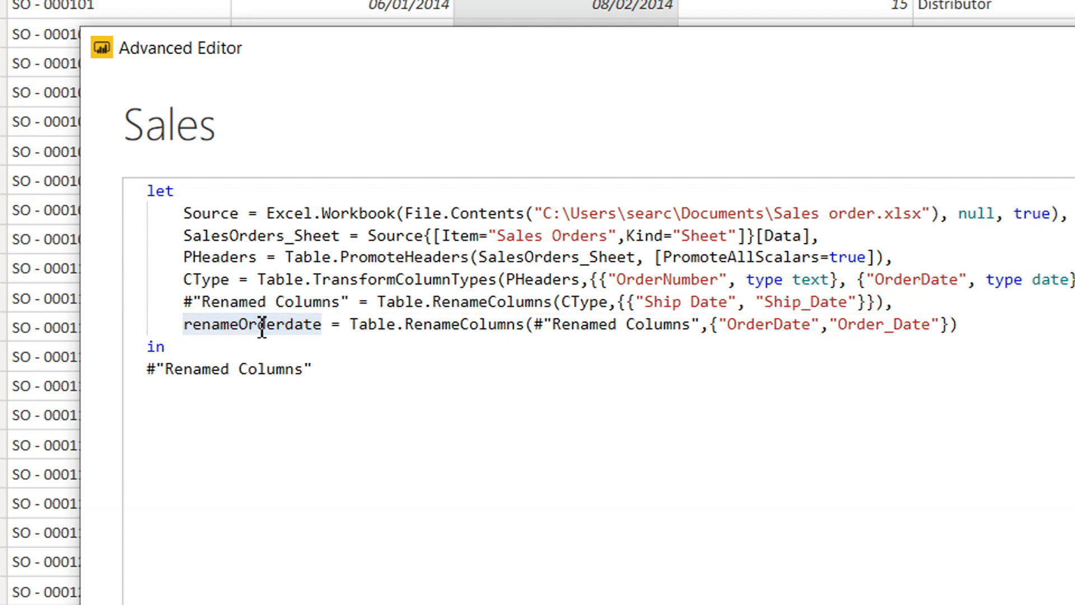
right_click(258, 328)
left_click(293, 381)
left_click_drag(312, 369, 147, 371)
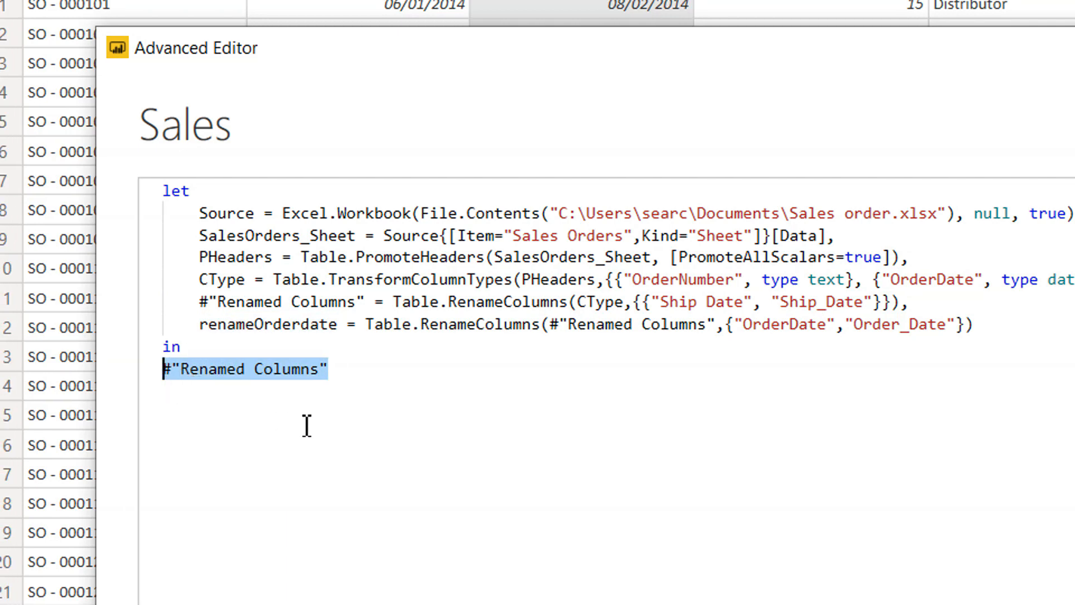
key("ctrl+v")
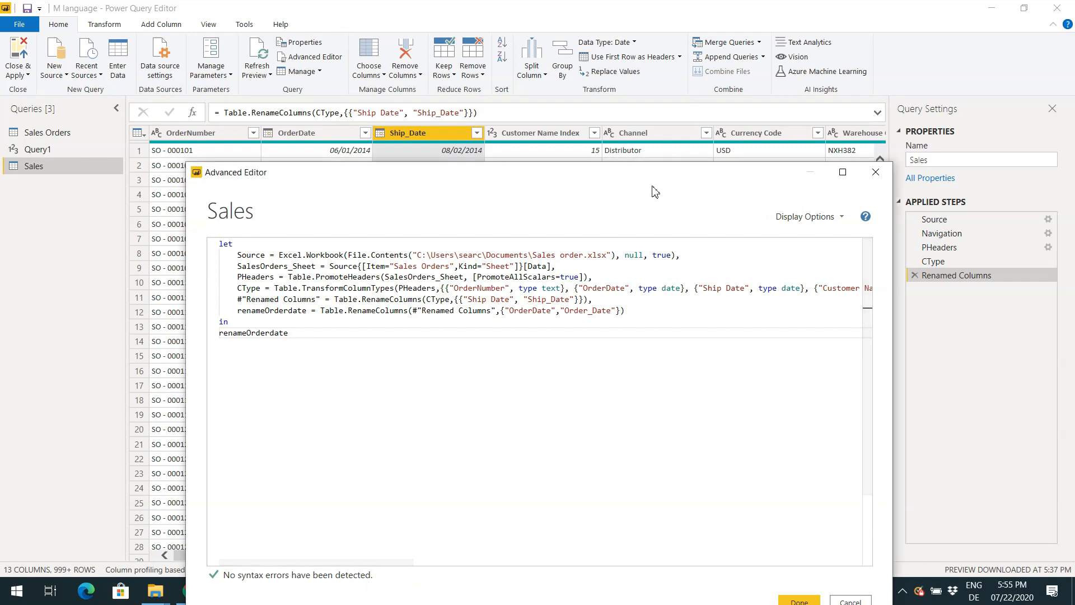
left_click(797, 603)
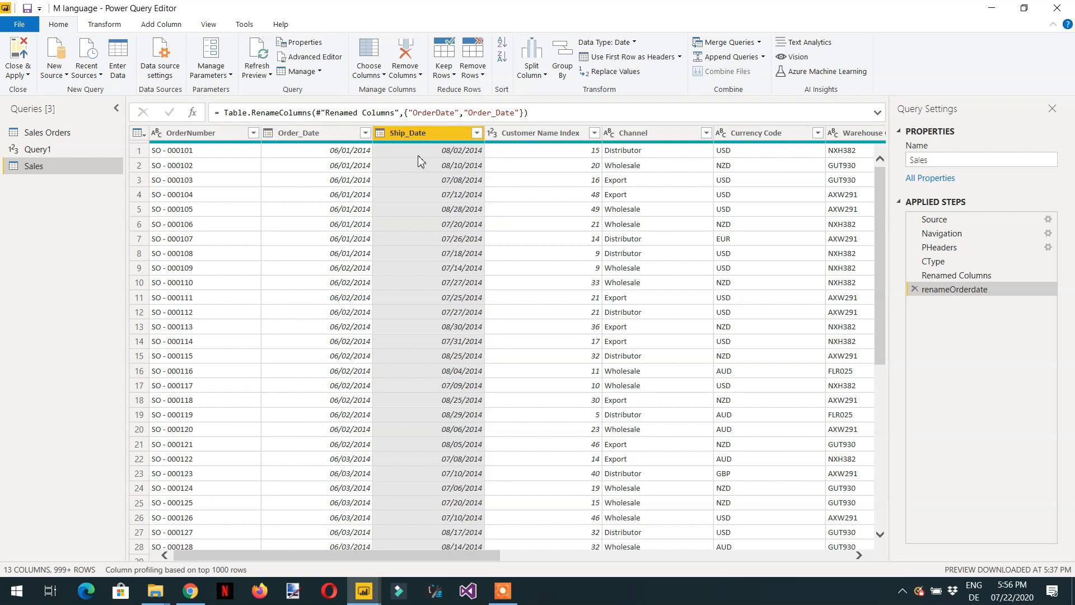
left_click(962, 278)
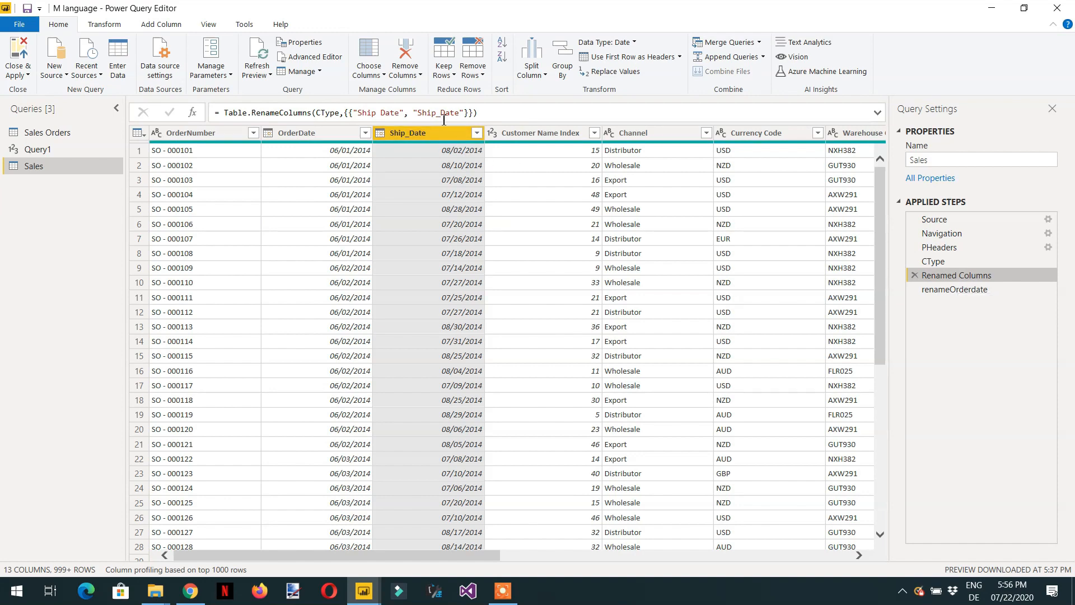
left_click(941, 290)
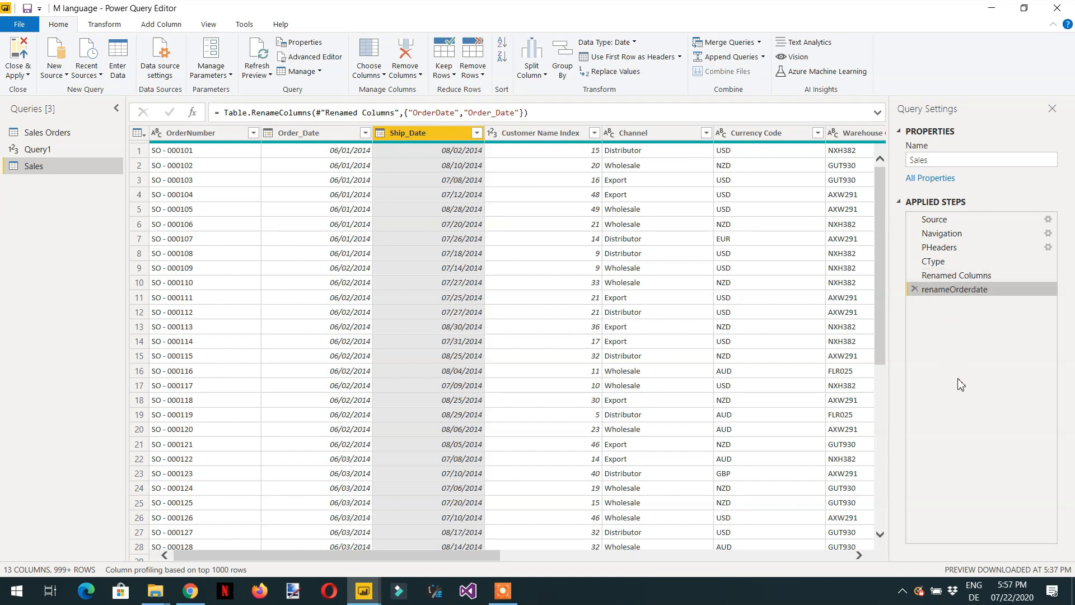
Delete the renameOrderdate step and add the pair {"OrderDate","Order_Date"} to the rename list in the Renamed Columns formula.
left_click(915, 290)
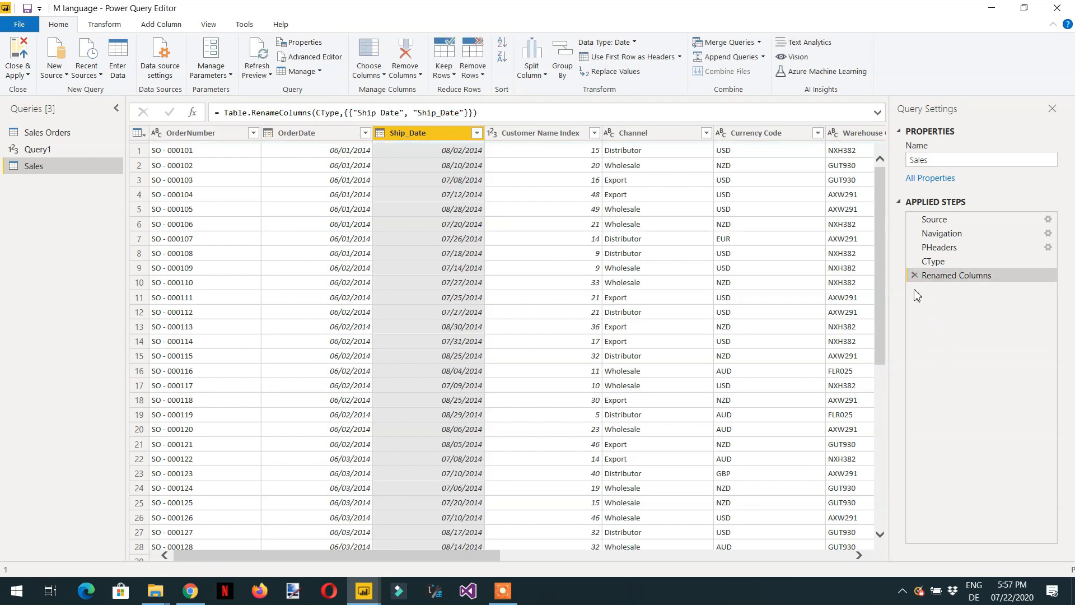
left_click(471, 113)
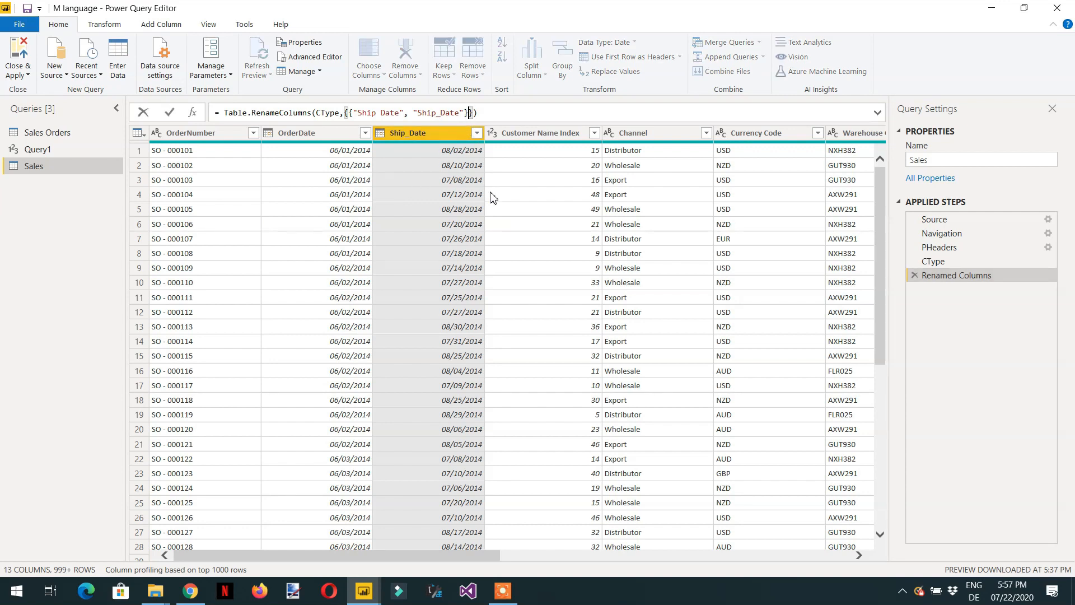
type(",")
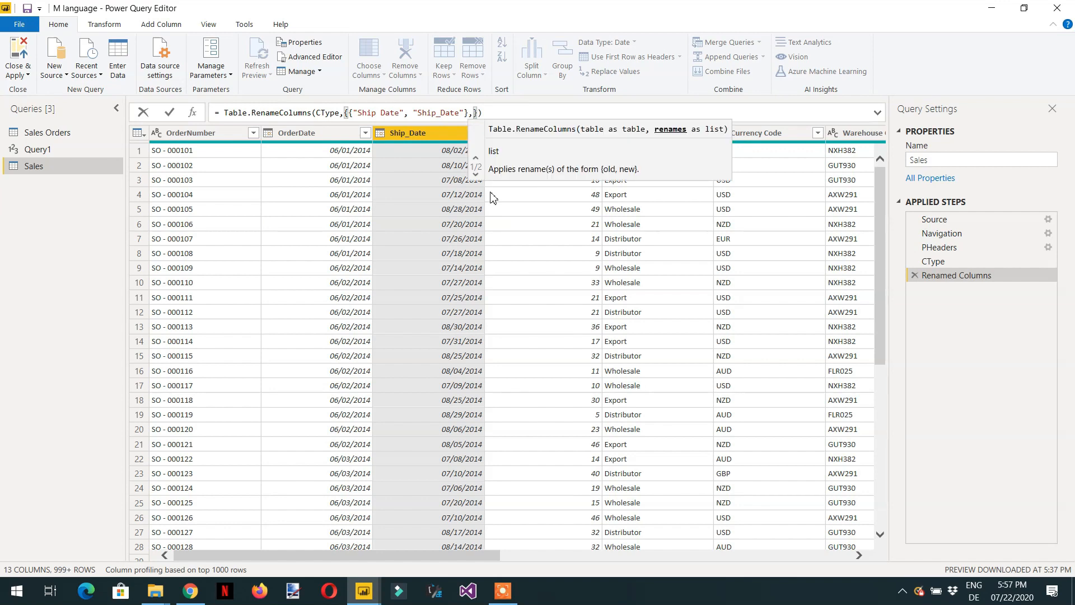
type("{")
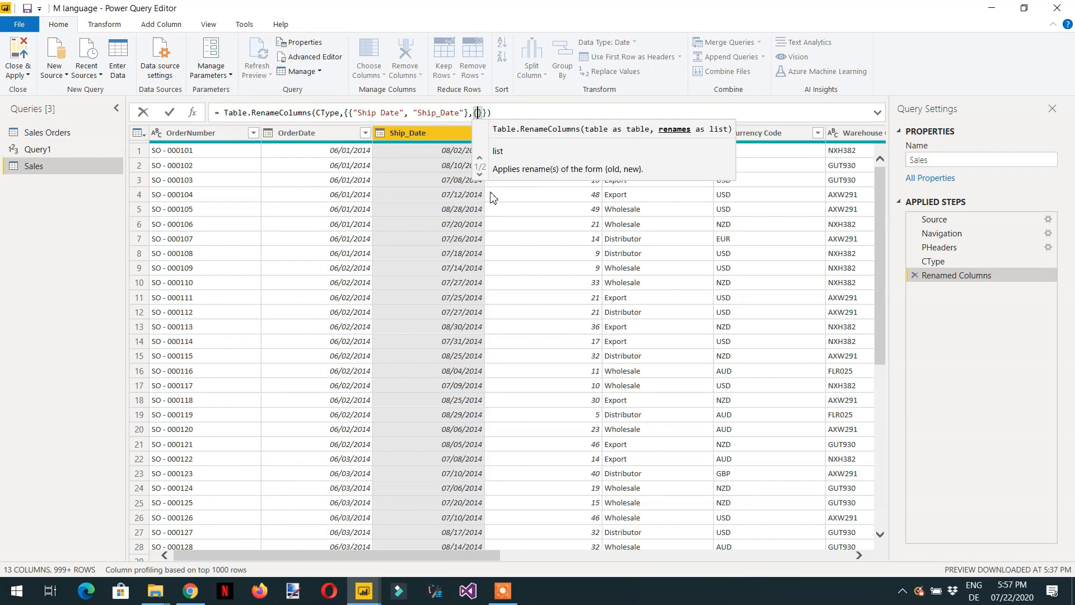
type("\"")
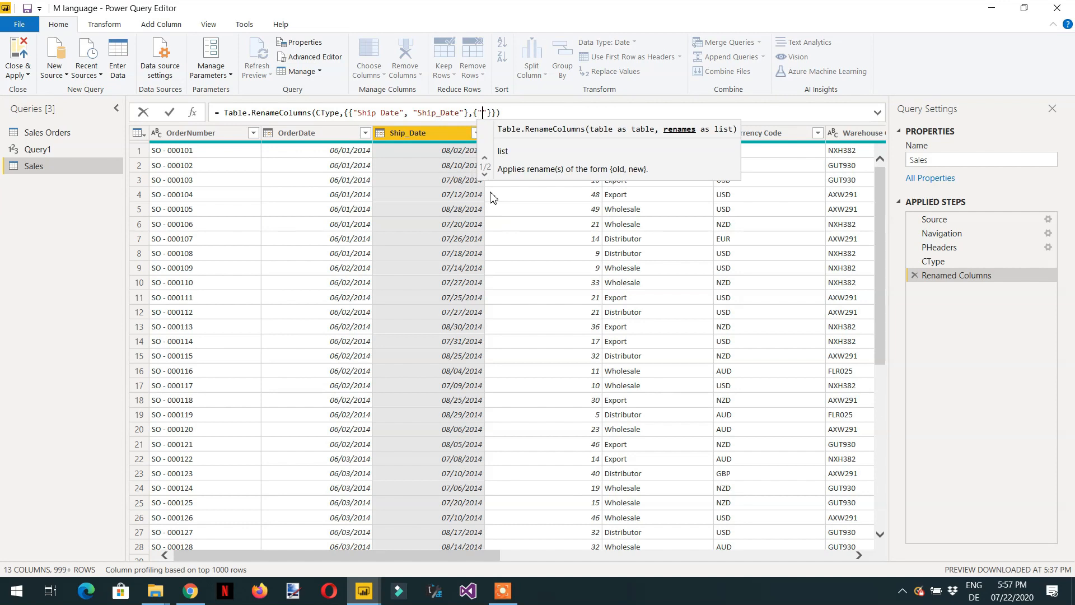
type("Order")
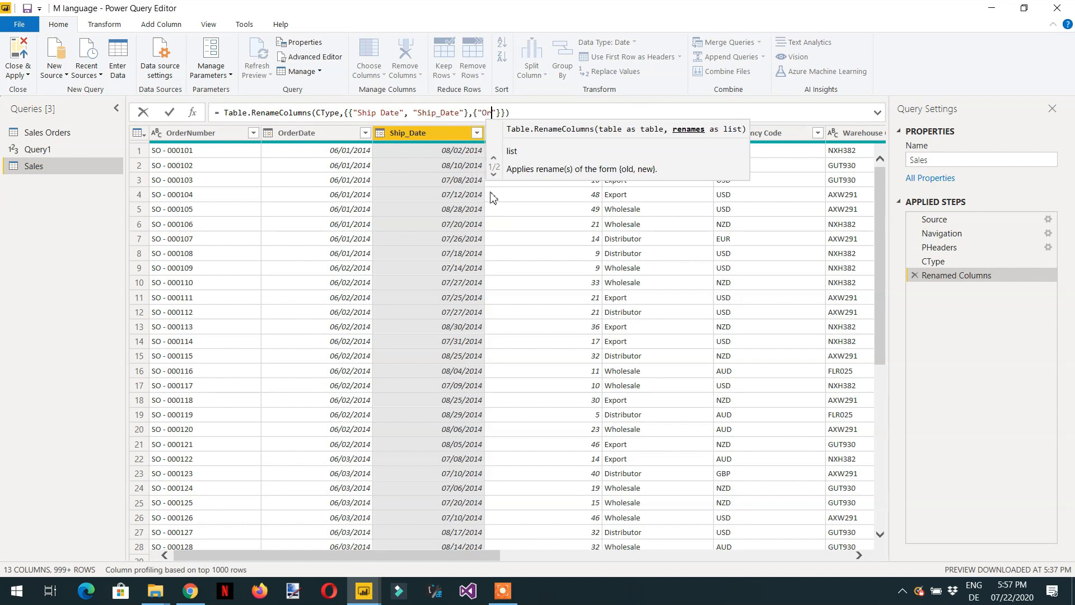
type("Date")
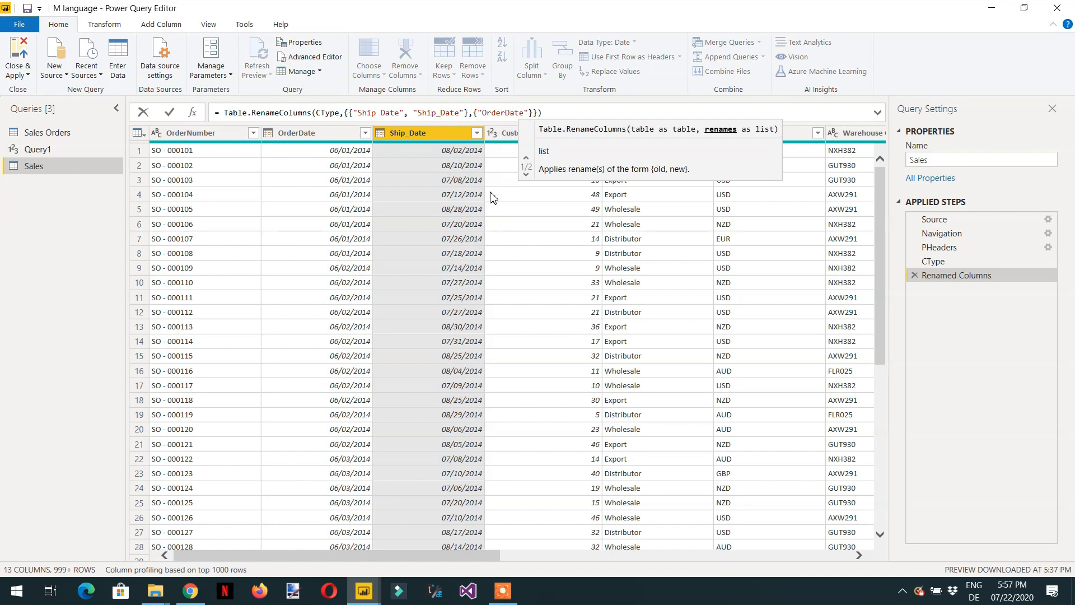
type("\",")
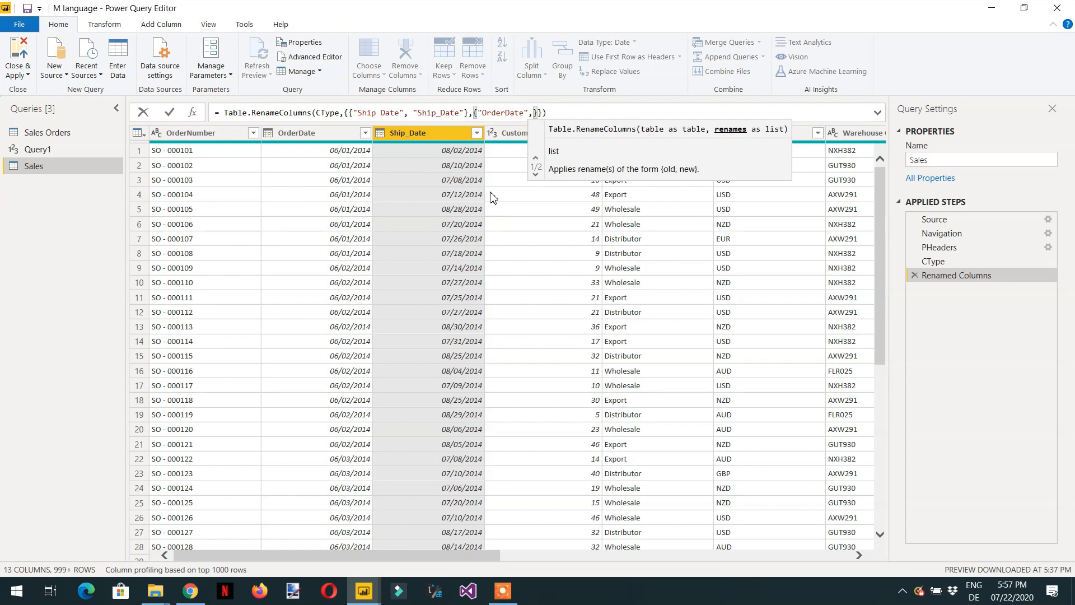
type("\"")
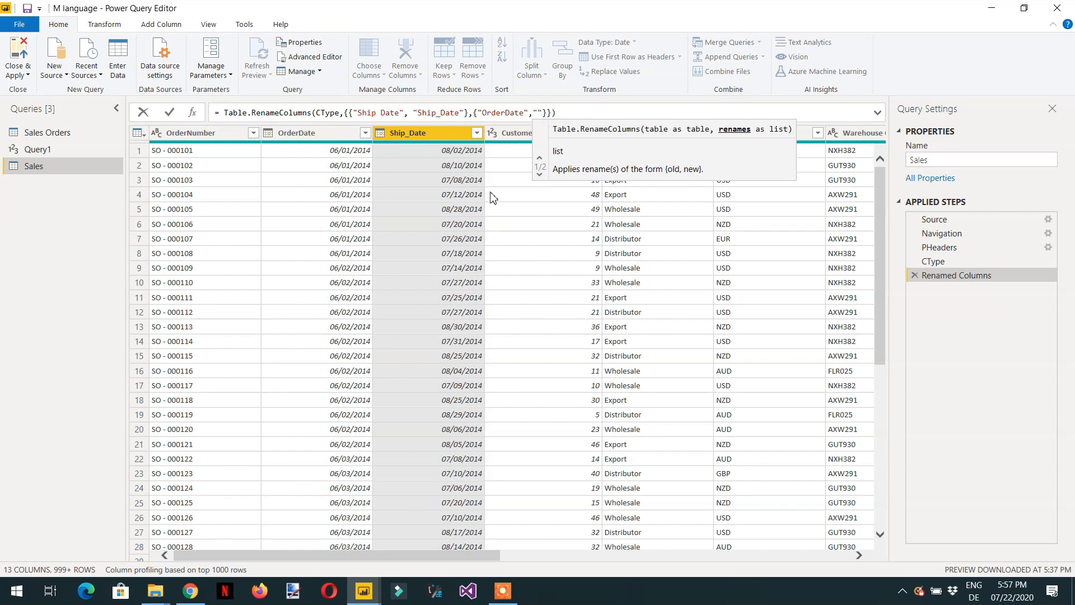
type("Order_")
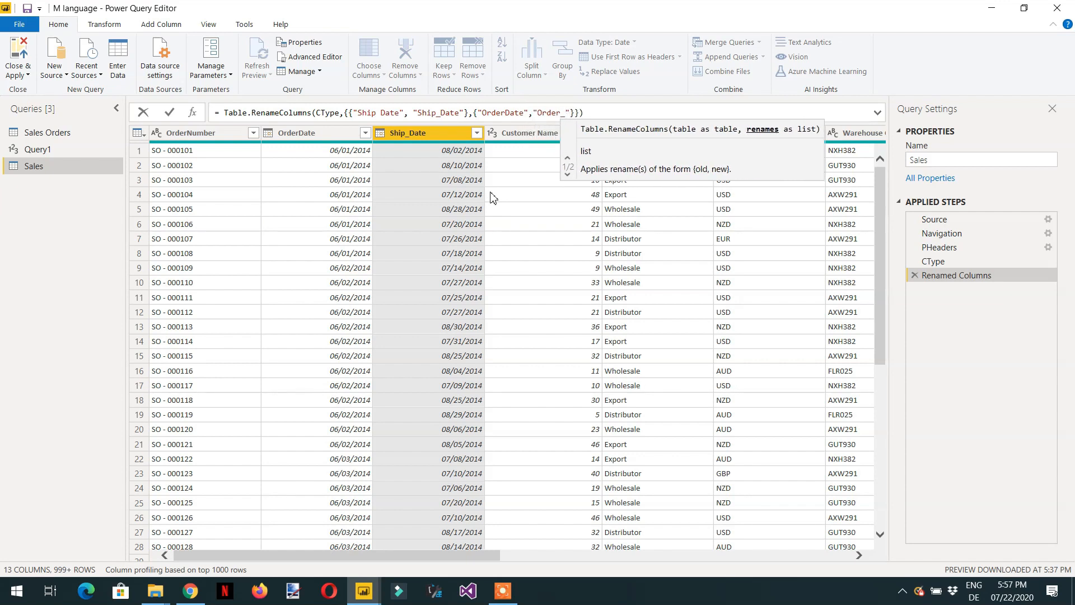
type("Date")
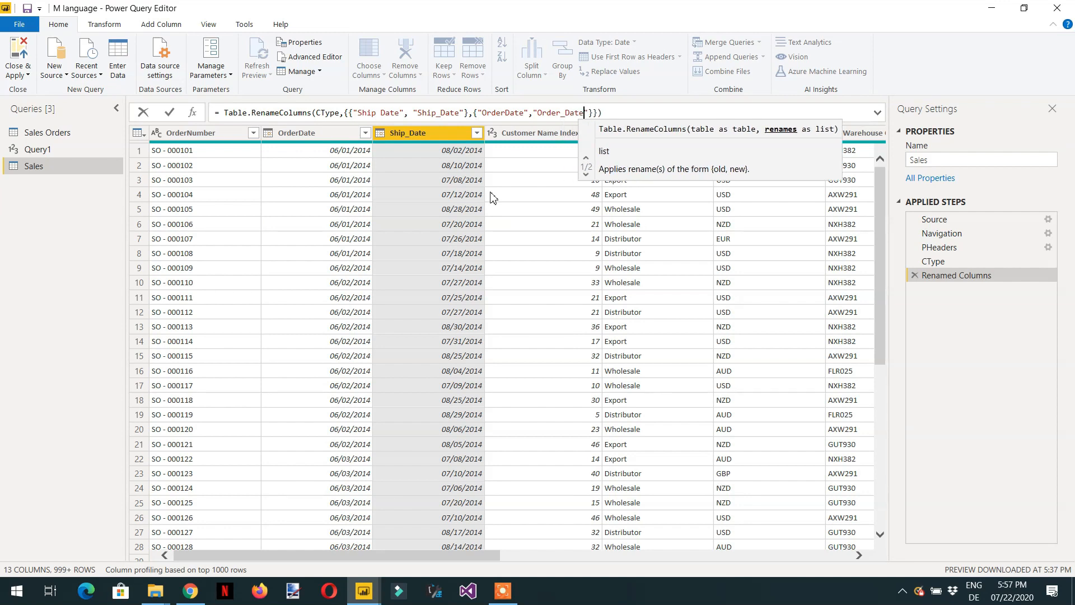
type("\"")
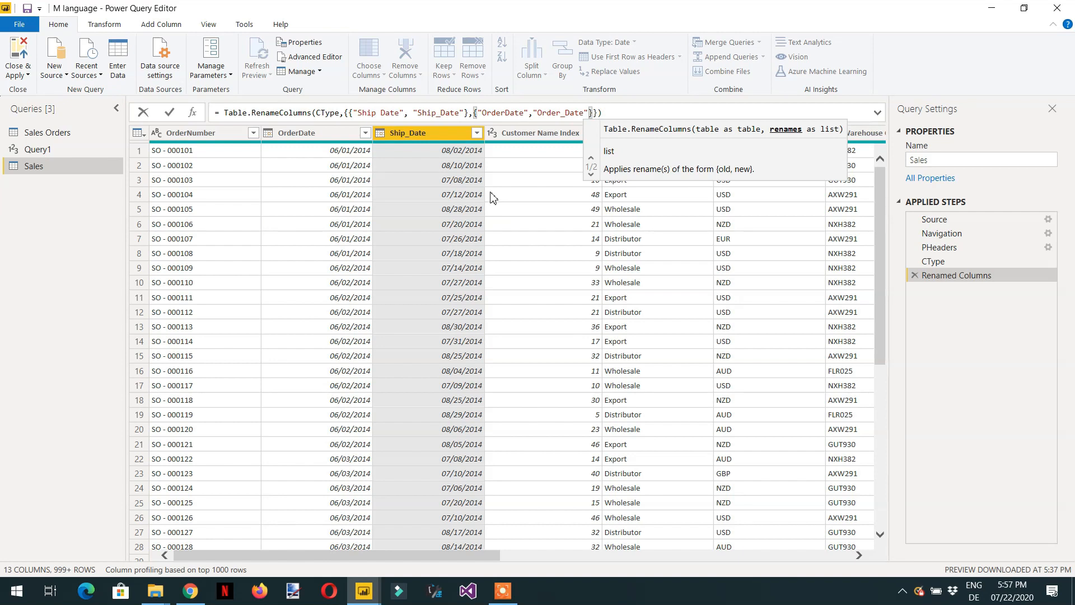
Add a third pair {"OrderNumber","Order_Number"} to the Table.RenameColumns list and apply the formula.
type("},")
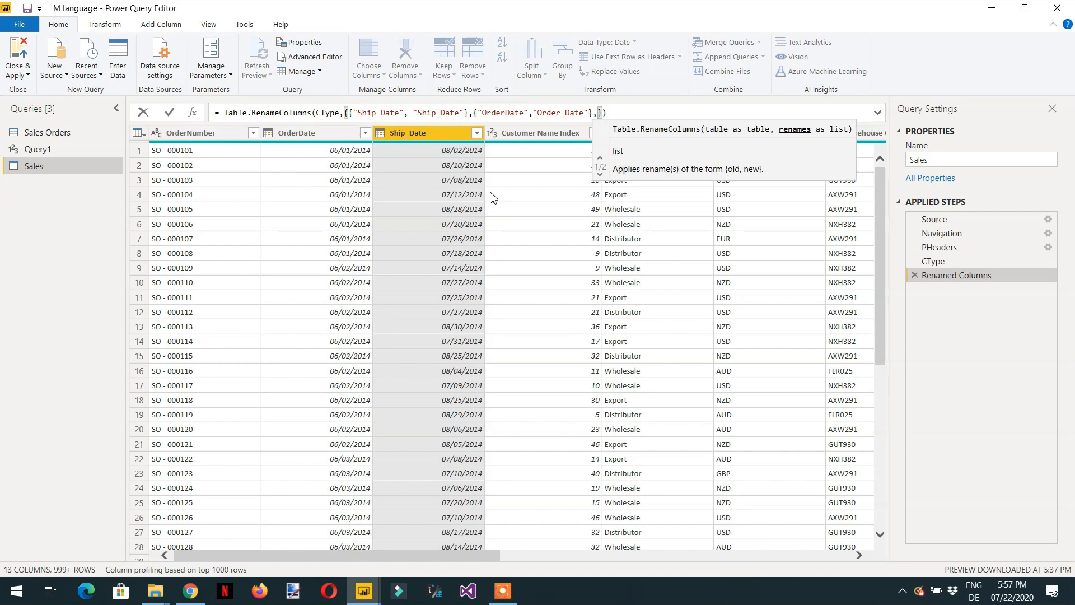
type("{")
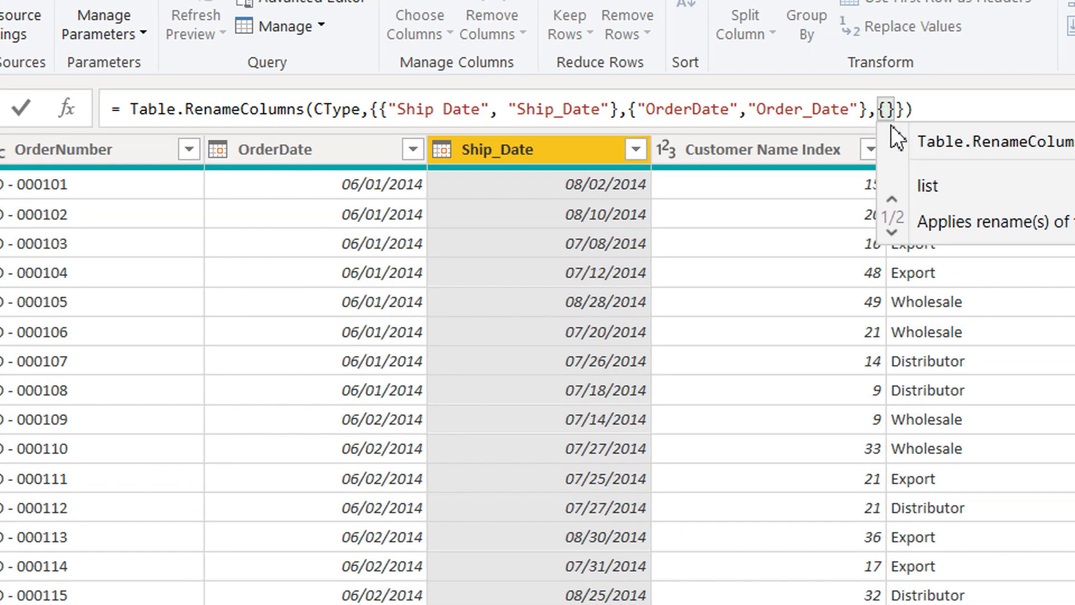
type("\"")
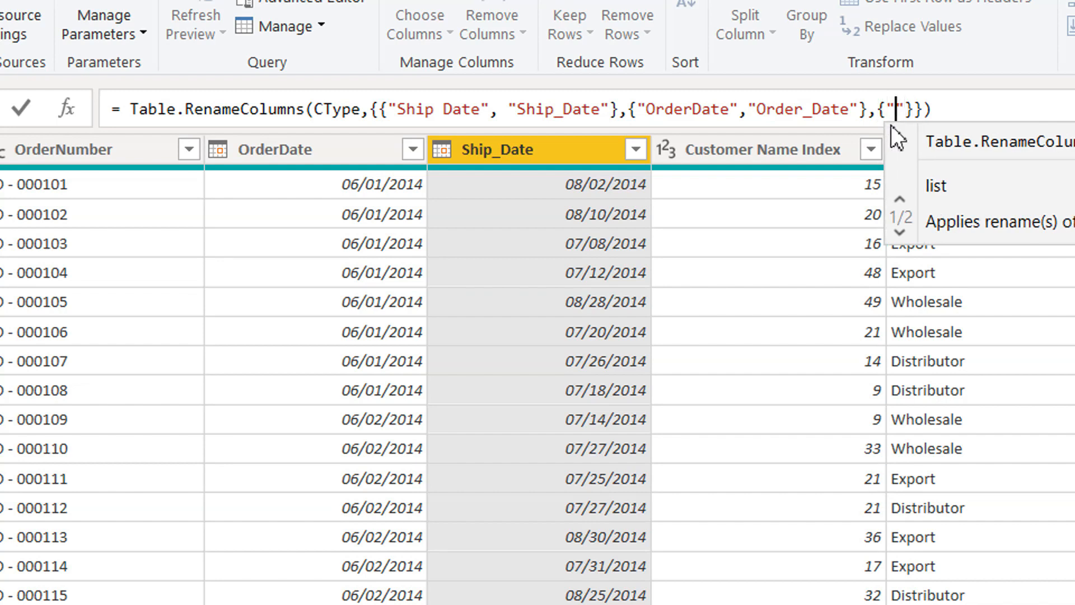
type("O")
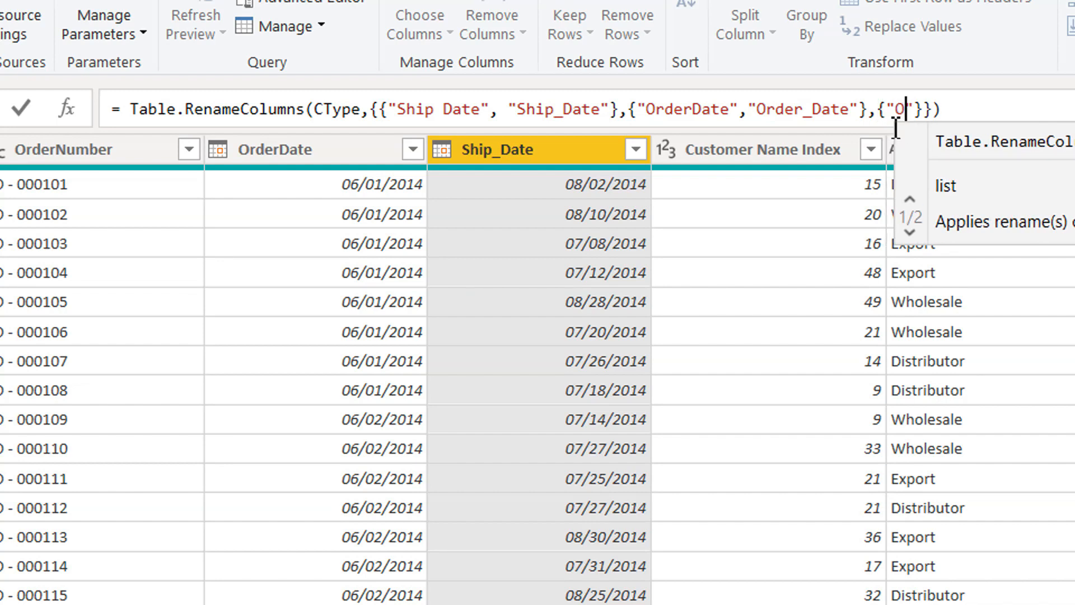
type("r")
type("derNum")
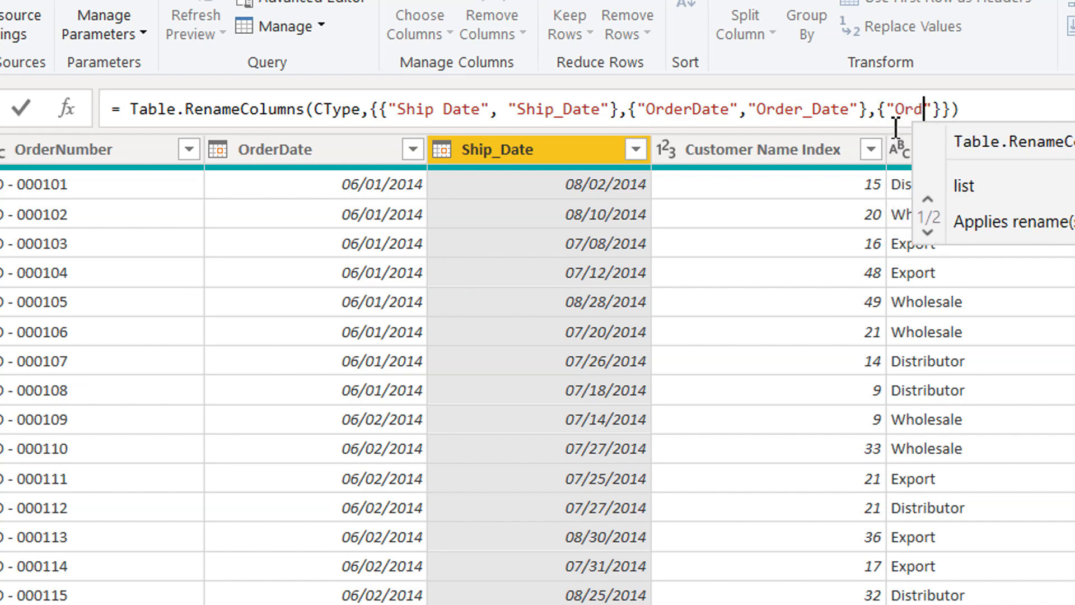
type("ber")
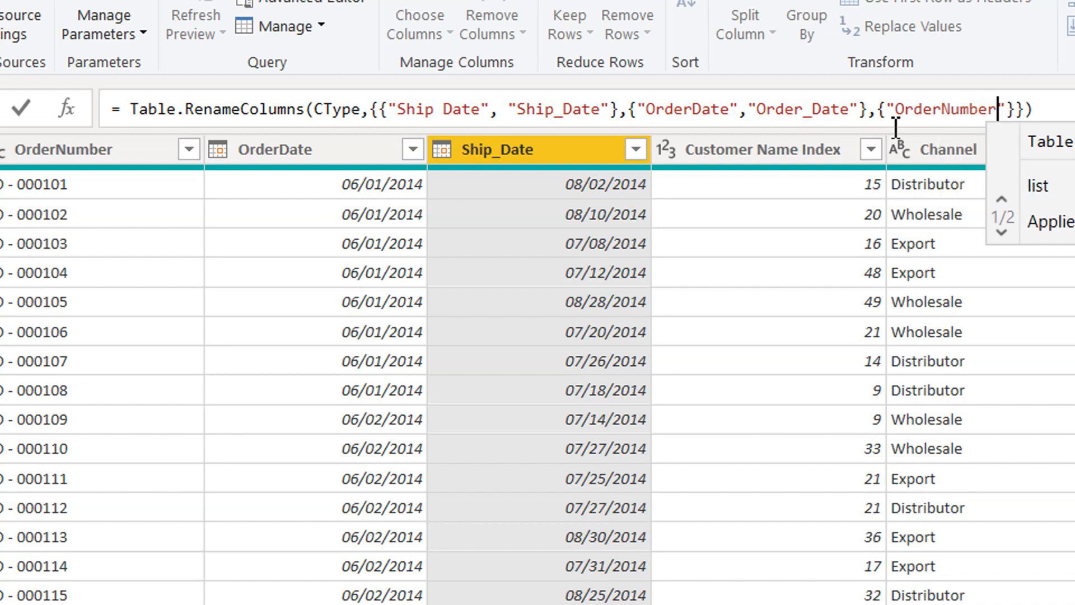
type("\",")
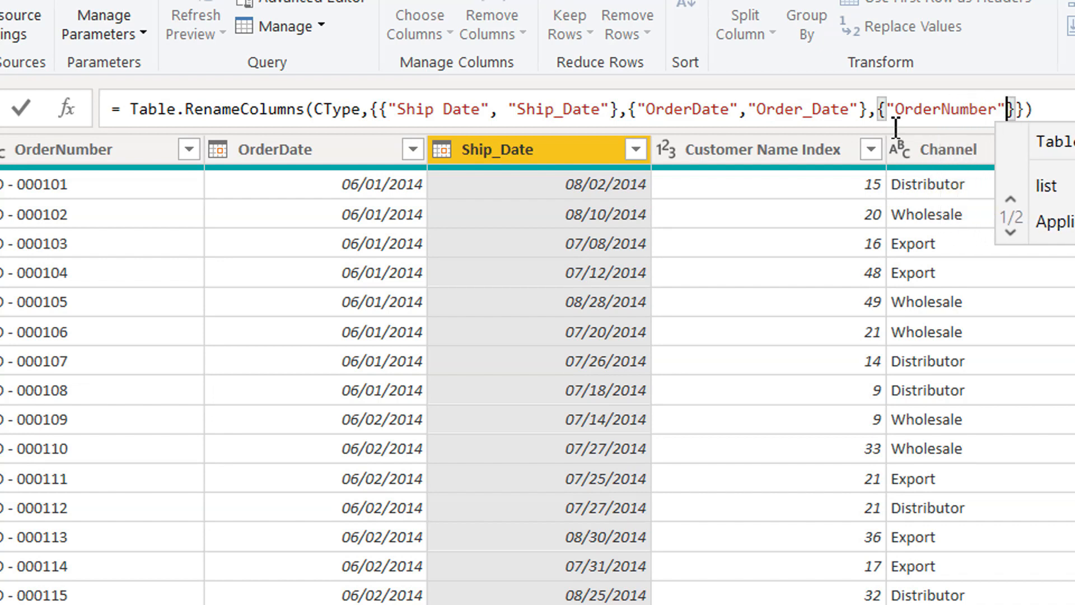
type("\"")
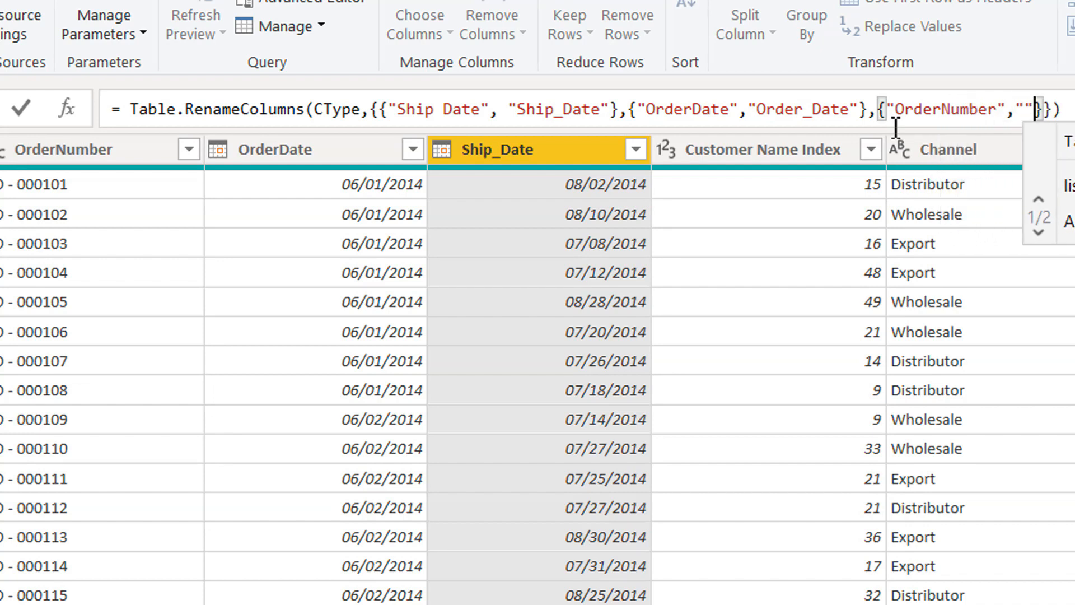
type("Order")
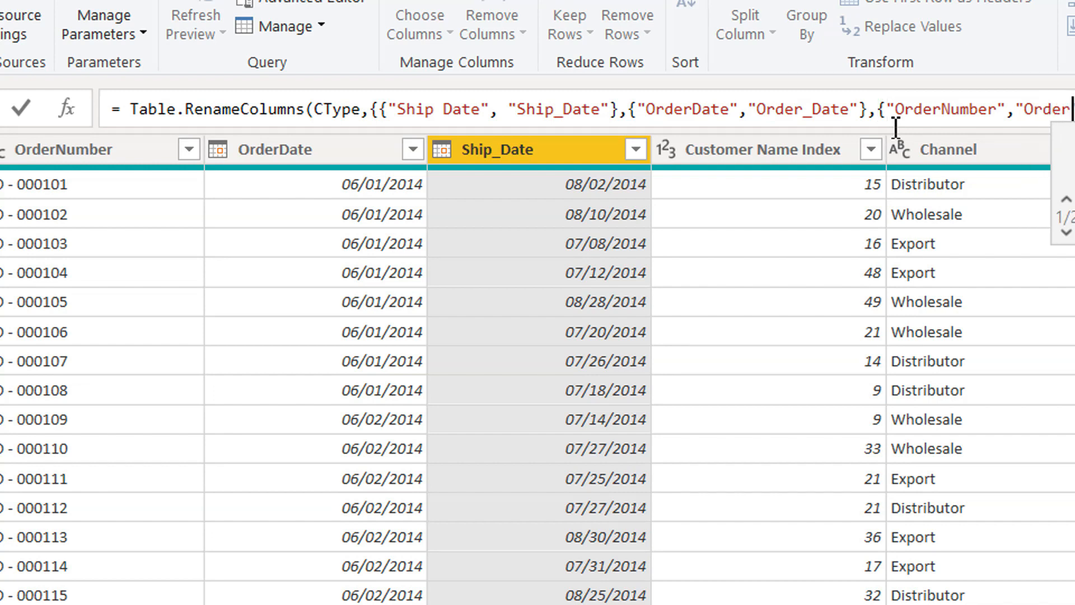
type("_")
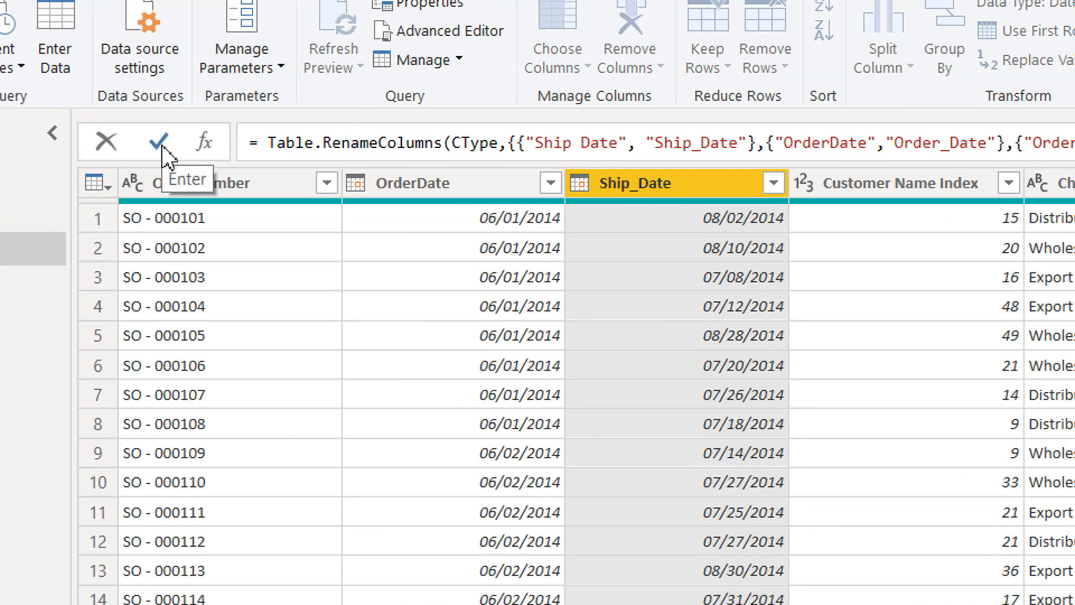
left_click(162, 145)
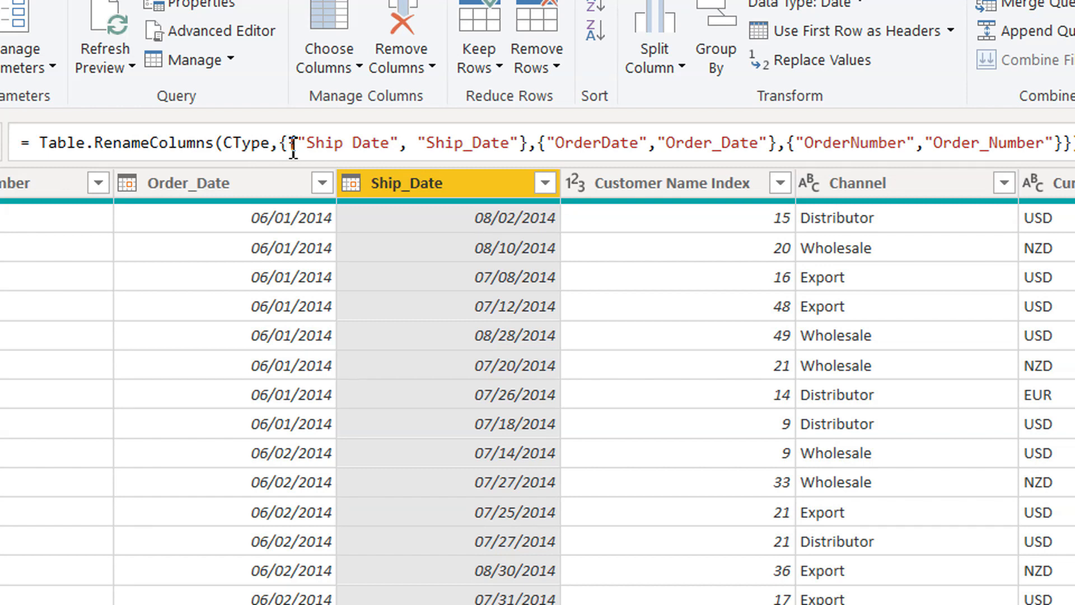
Highlight the nested list of rename pairs in the Table.RenameColumns formula to examine its structure.
left_click_drag(289, 147, 833, 147)
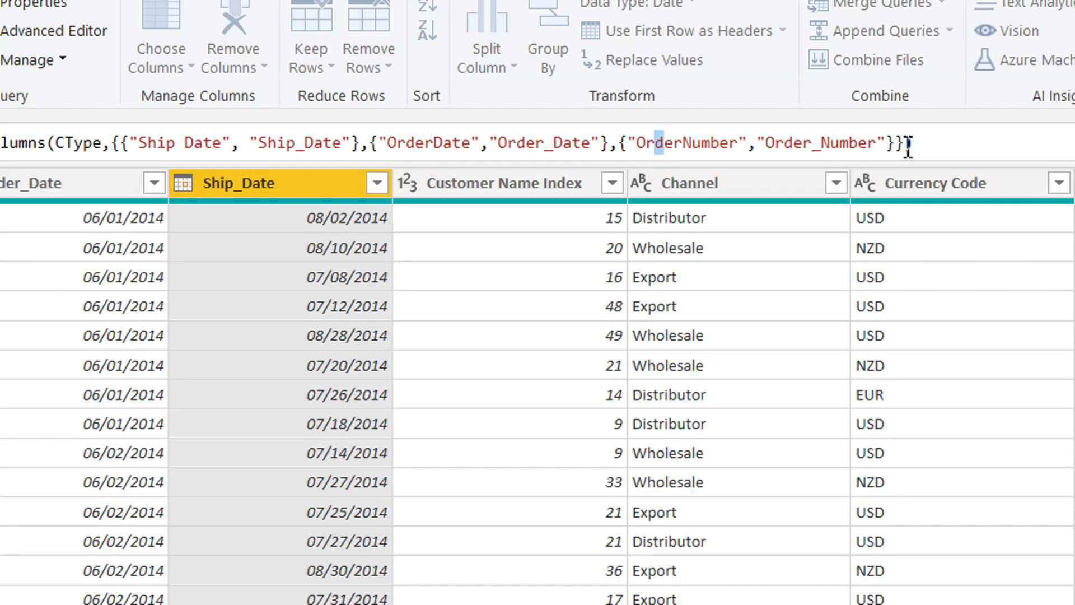
left_click_drag(905, 147, 125, 148)
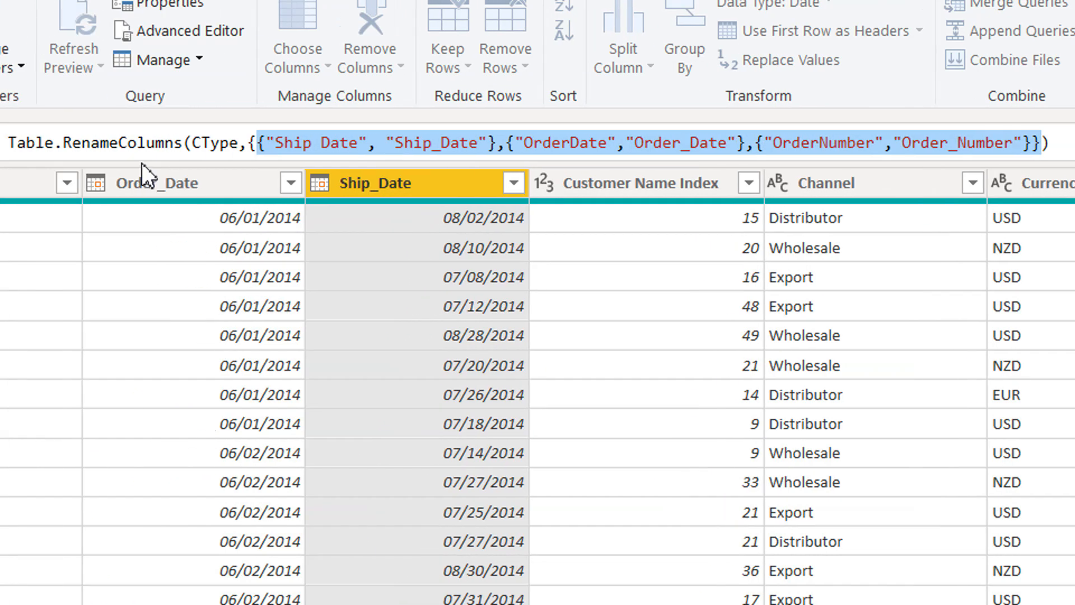
mouse_move(69, 152)
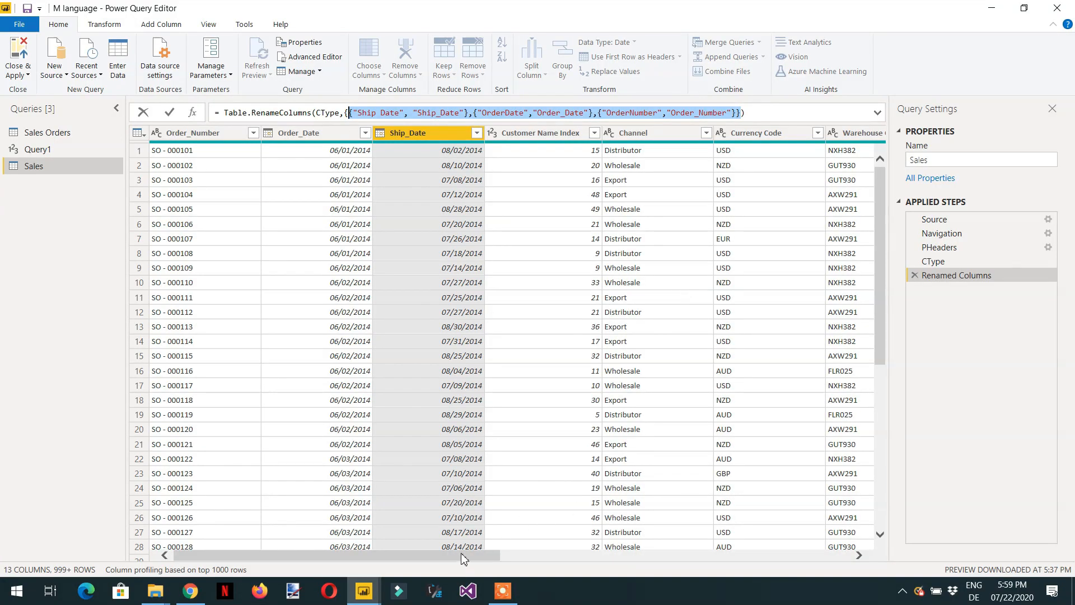
Sort the Sales query by the Delivery Region Index column in ascending order.
left_click(464, 555)
left_click_drag(480, 552, 707, 575)
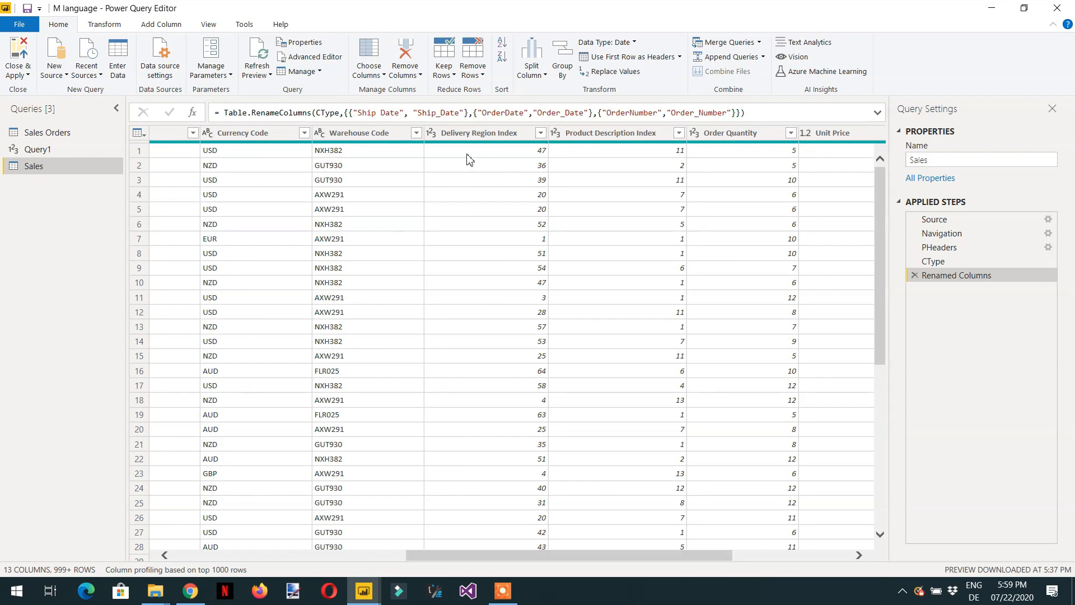
right_click(496, 135)
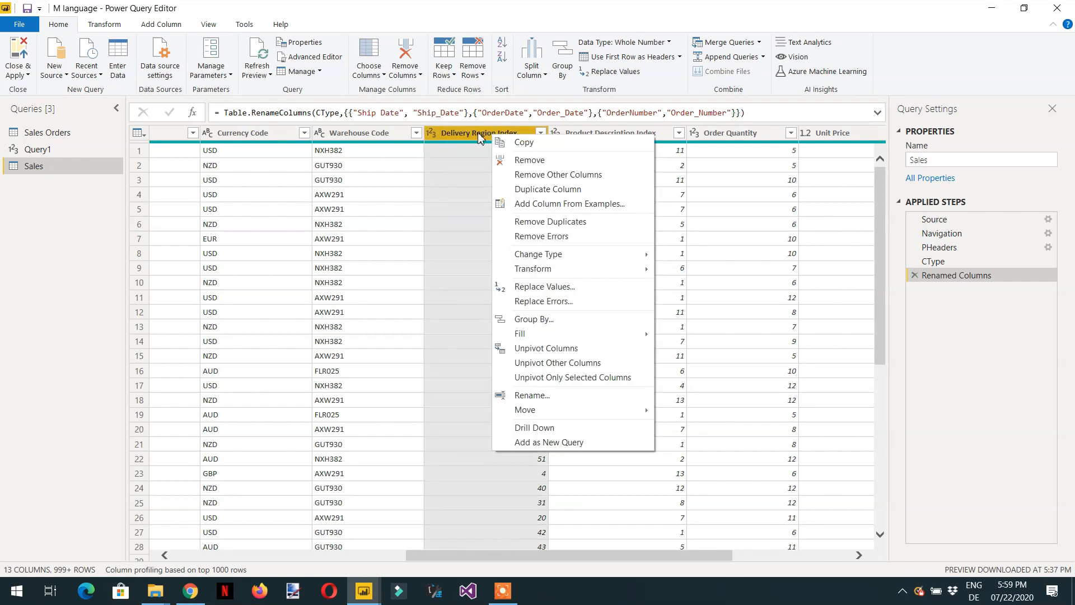
left_click(462, 148)
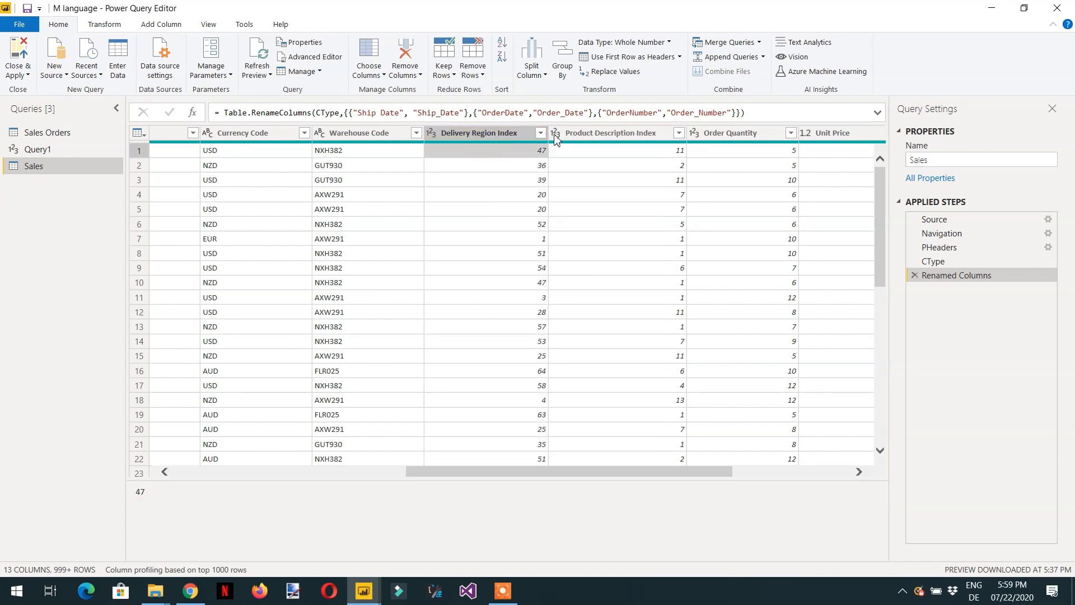
left_click(539, 135)
left_click(541, 134)
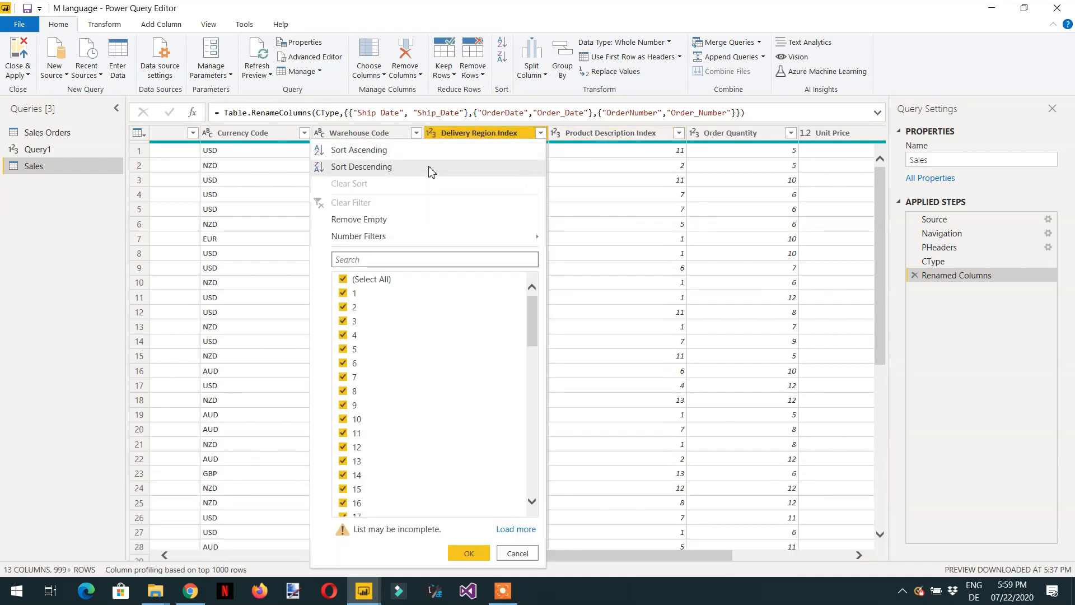
left_click(396, 152)
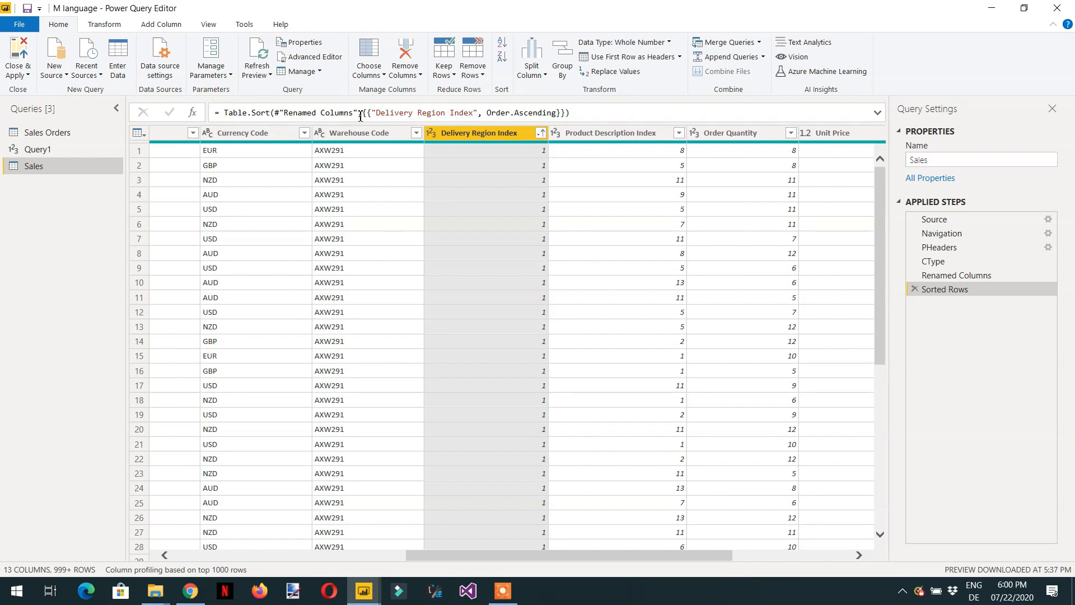
left_click_drag(359, 116, 281, 116)
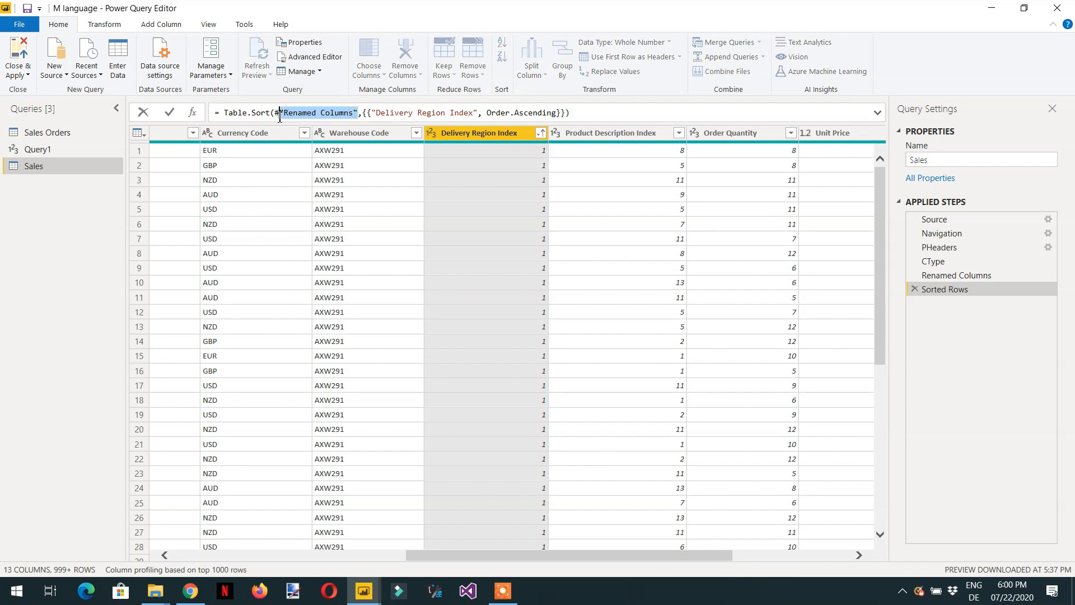
mouse_move(282, 118)
left_click(563, 114)
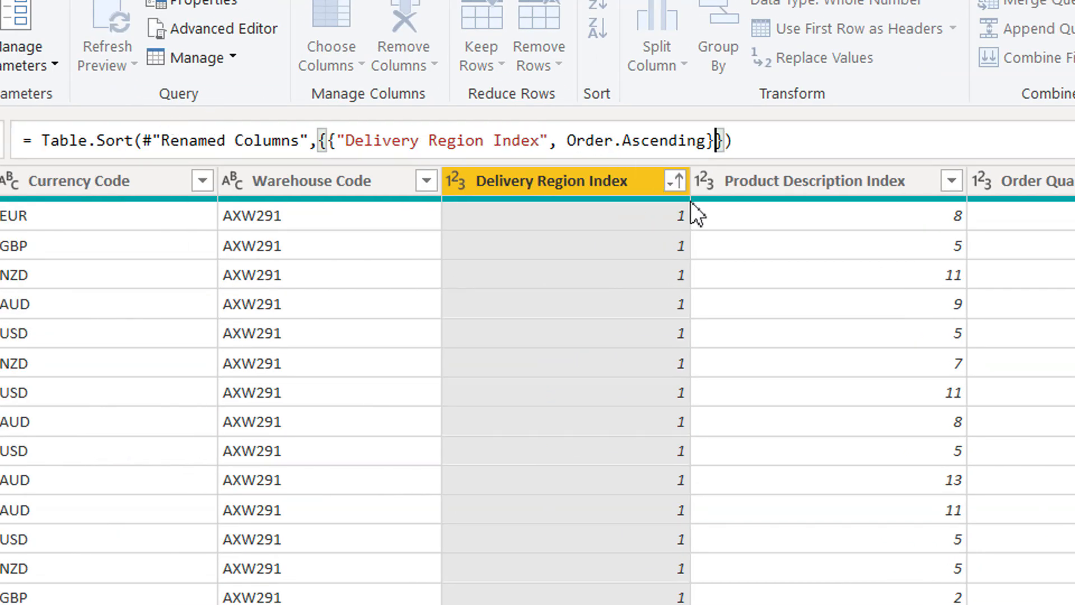
type(",")
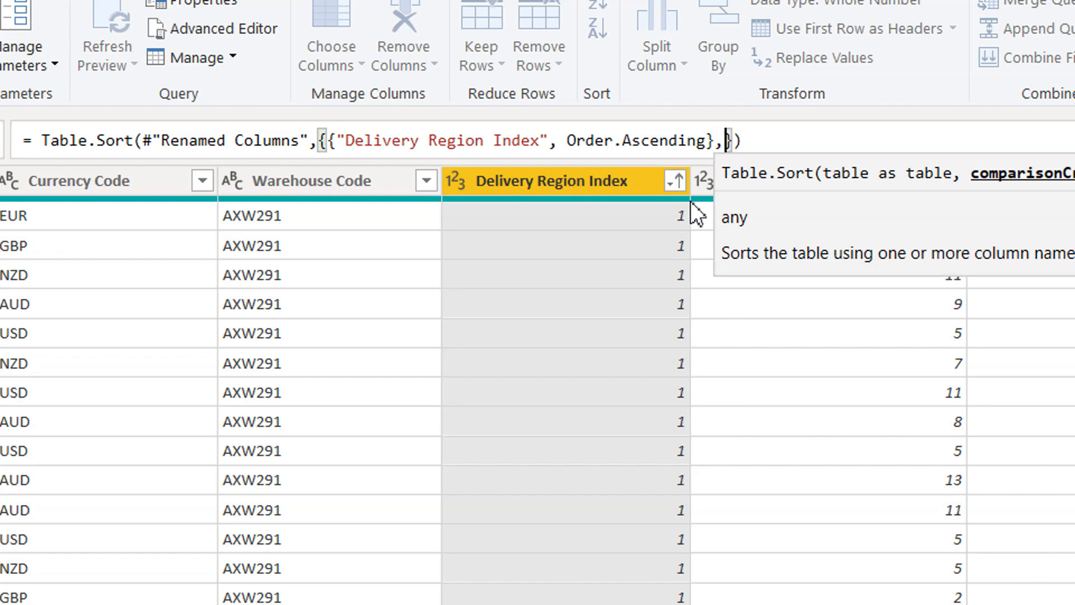
type("{")
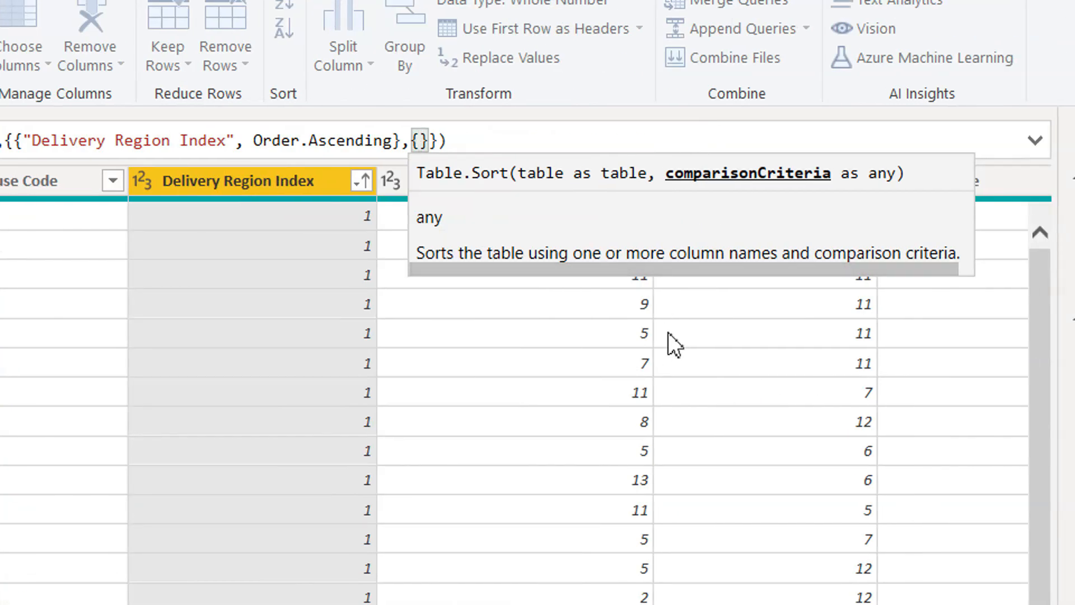
key("Return")
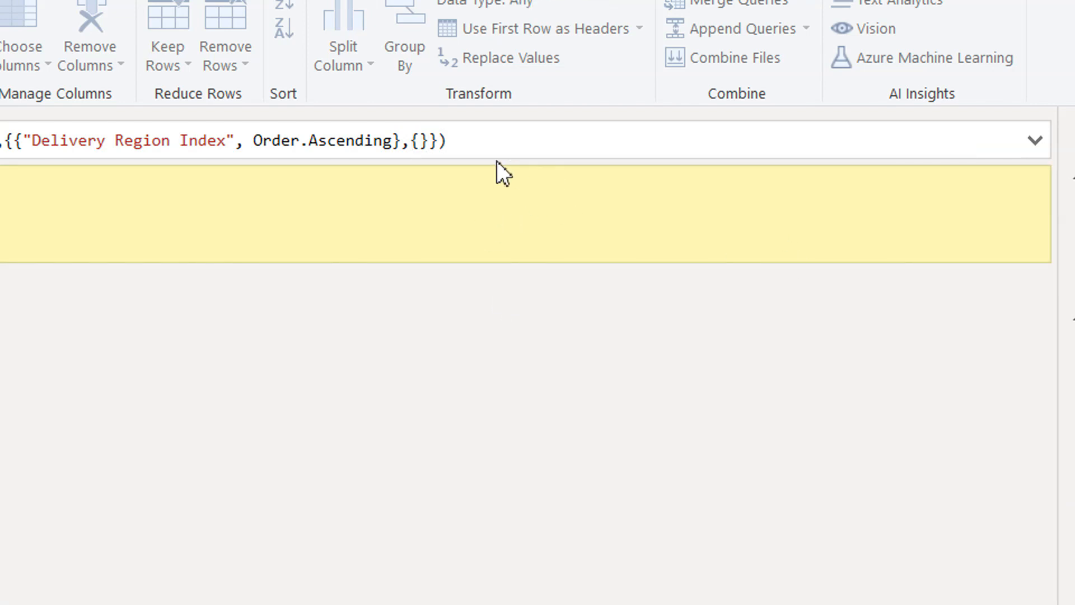
left_click(432, 143)
key("BackSpace")
key("BackSpace")
key("BackSpace")
key("Return")
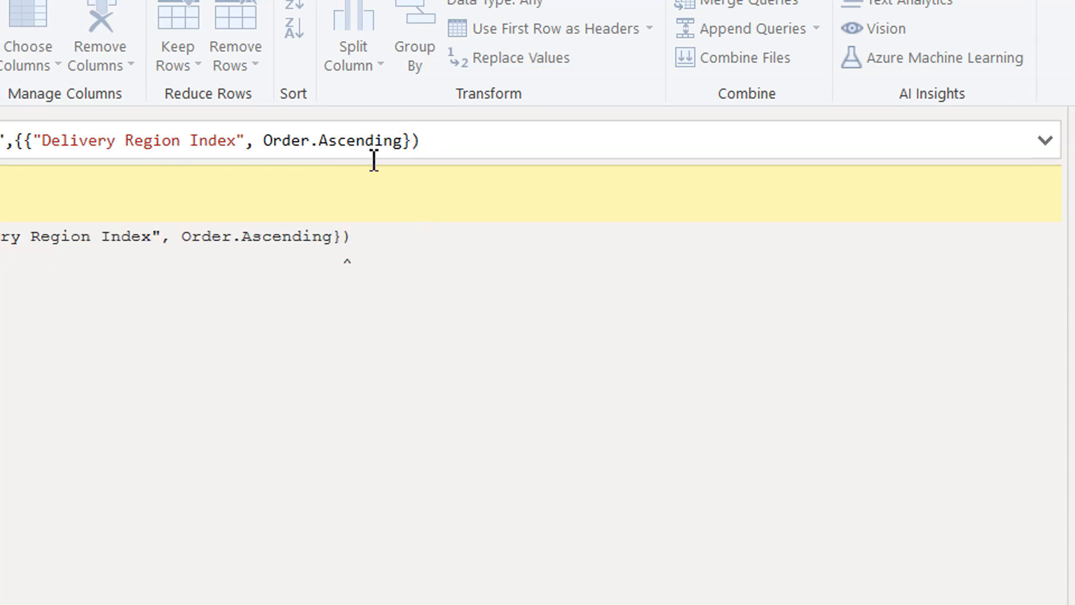
left_click(404, 142)
type("}")
key("Return")
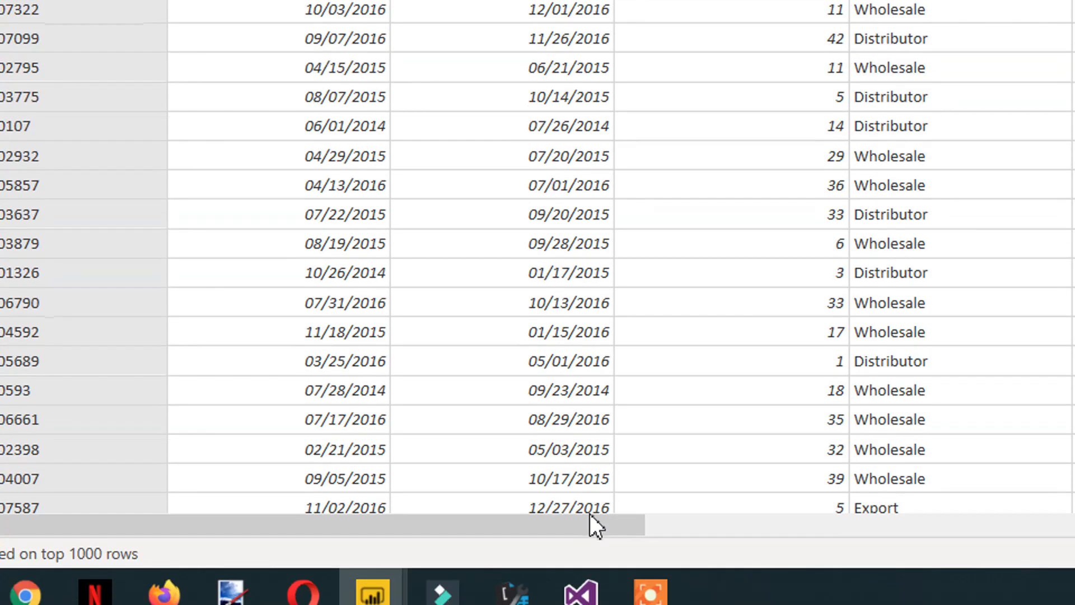
Add the second criterion {"Order Quantity",Order.Descending} after the Delivery Region Index pair in the Table.Sort formula and apply it.
left_click_drag(602, 520, 912, 562)
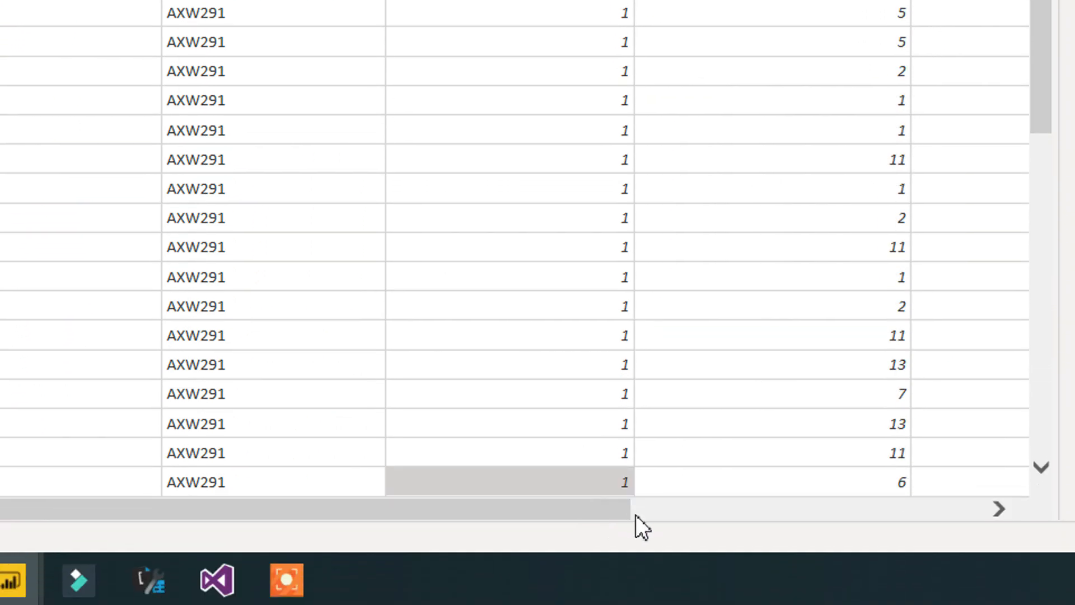
left_click_drag(612, 511, 672, 510)
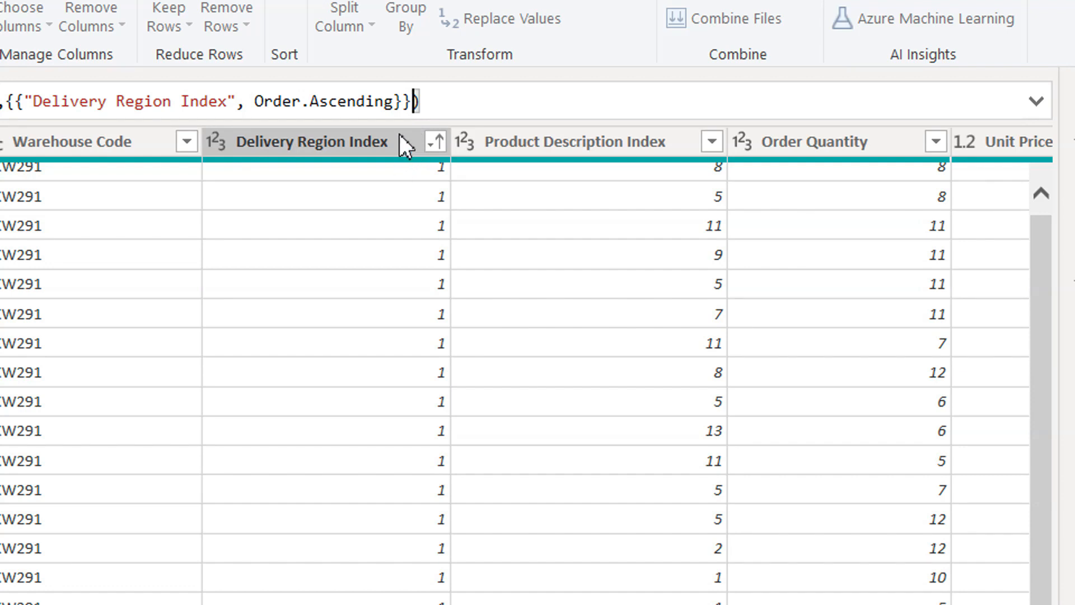
key("Left")
type(",")
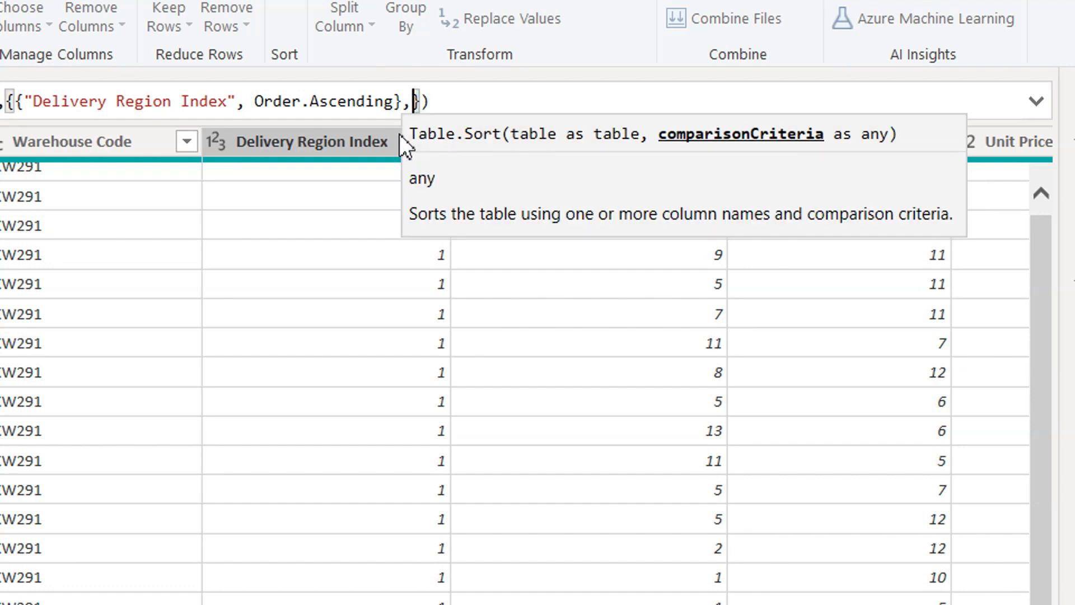
type("{")
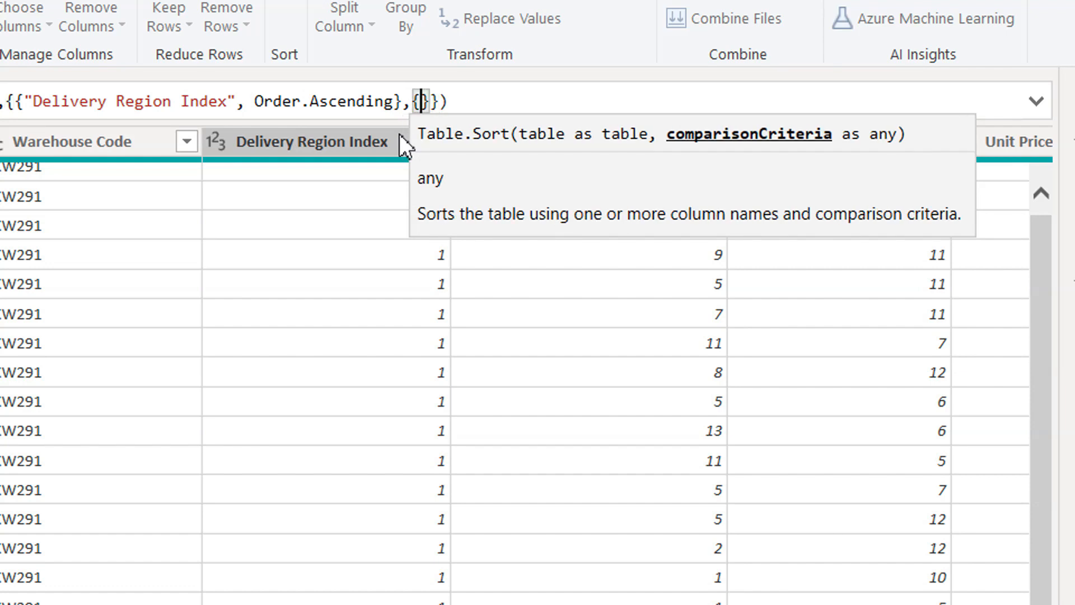
type("\"Order")
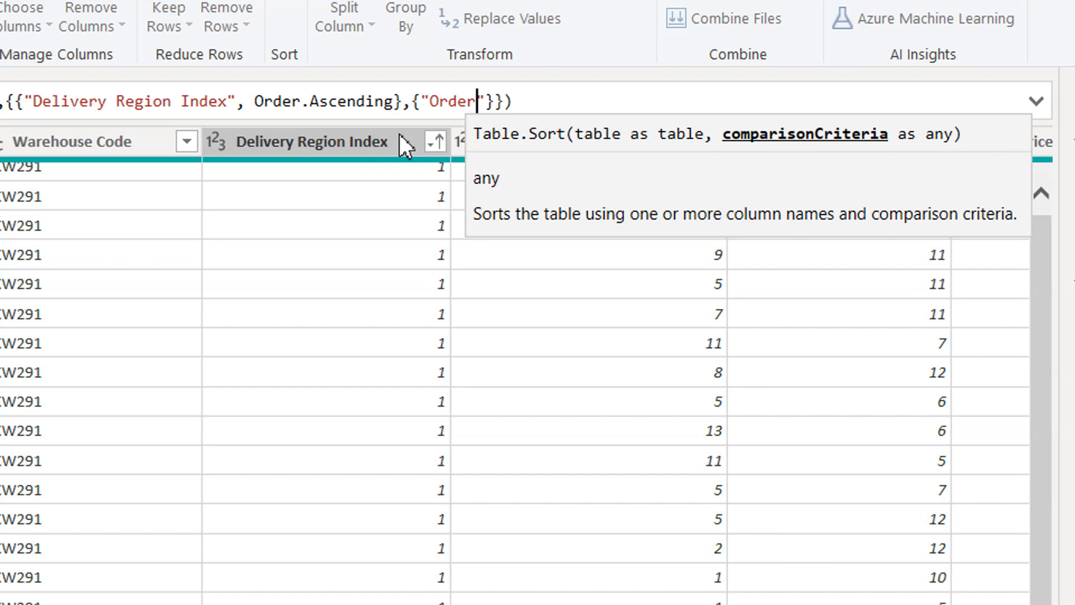
type(" Quantity")
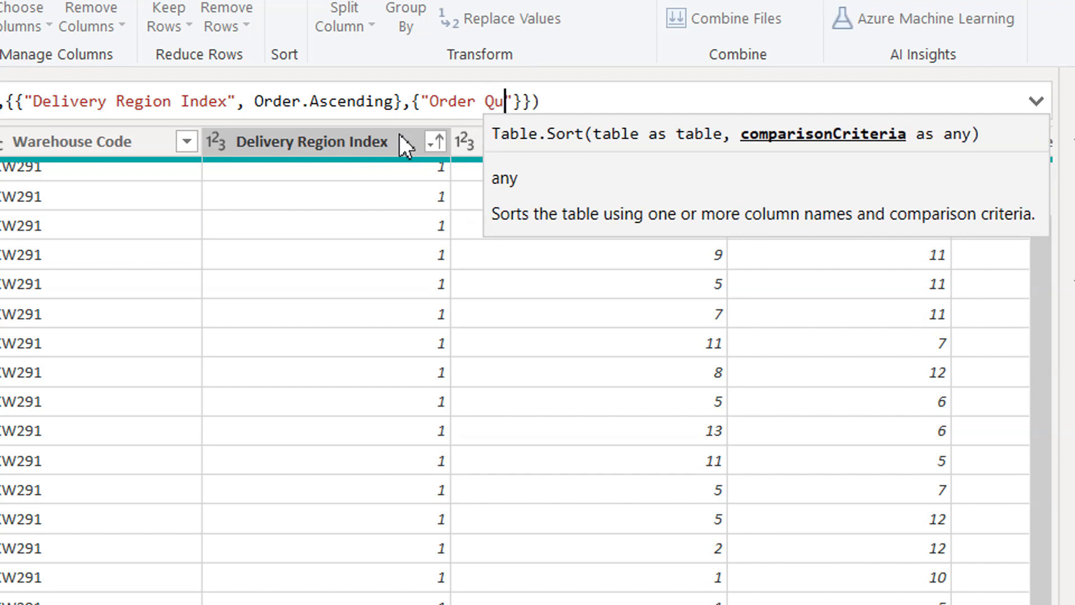
key("Right")
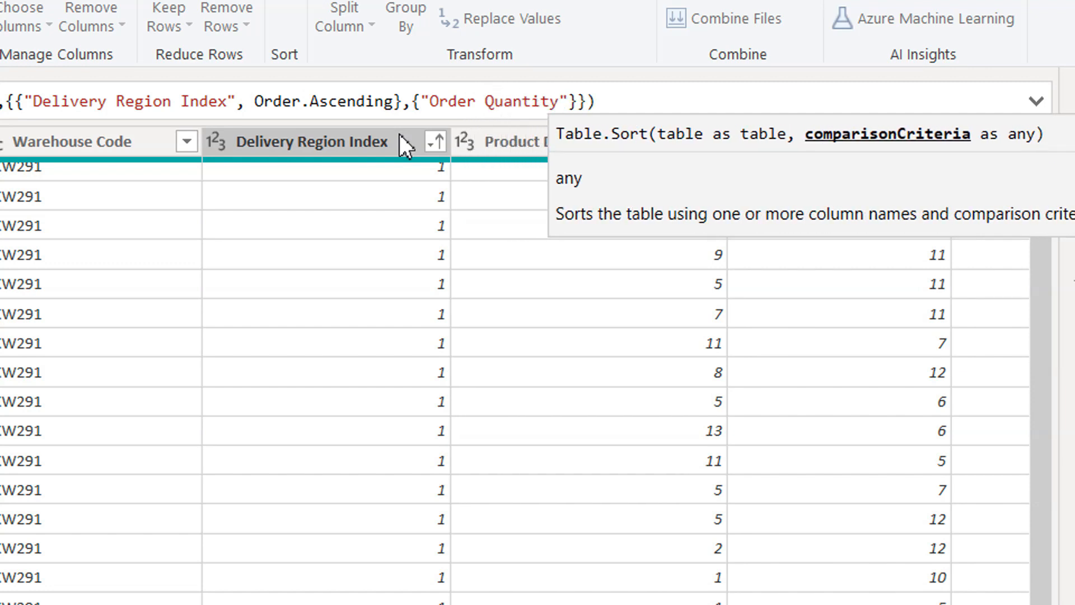
type(",")
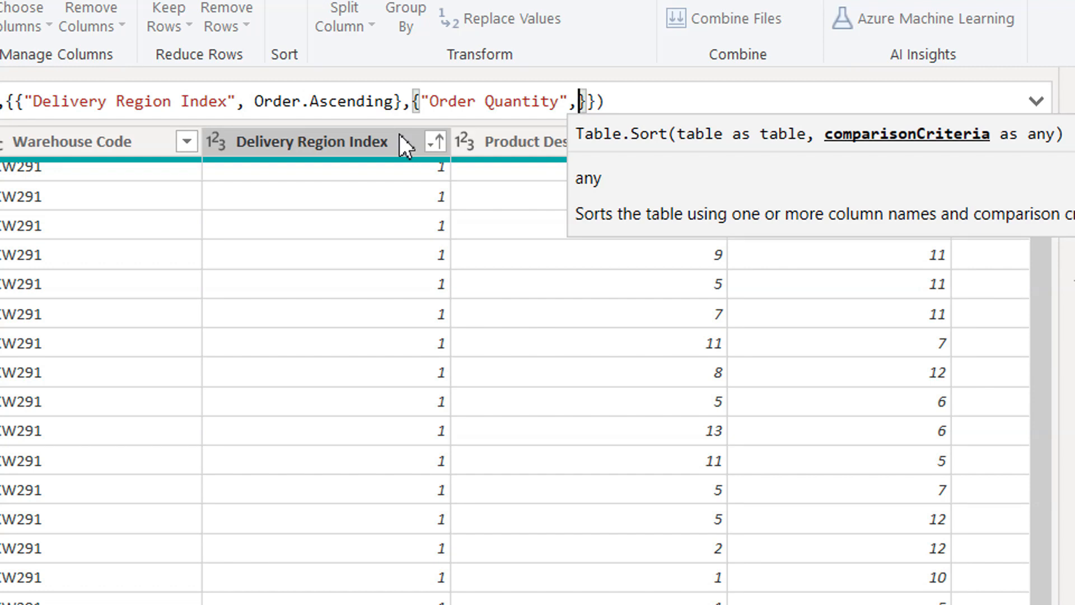
type("Order")
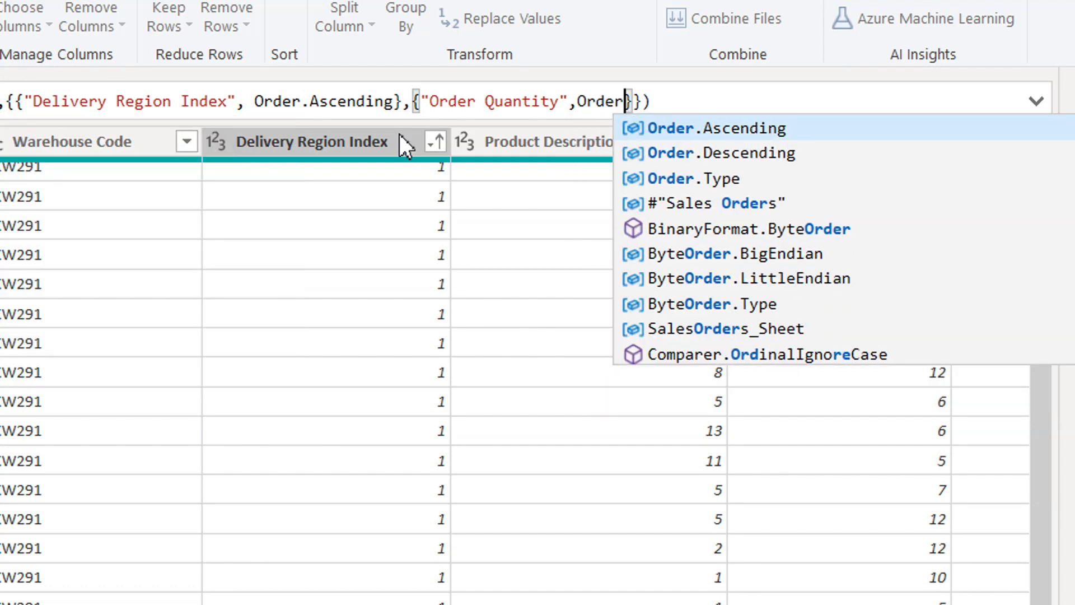
type(".")
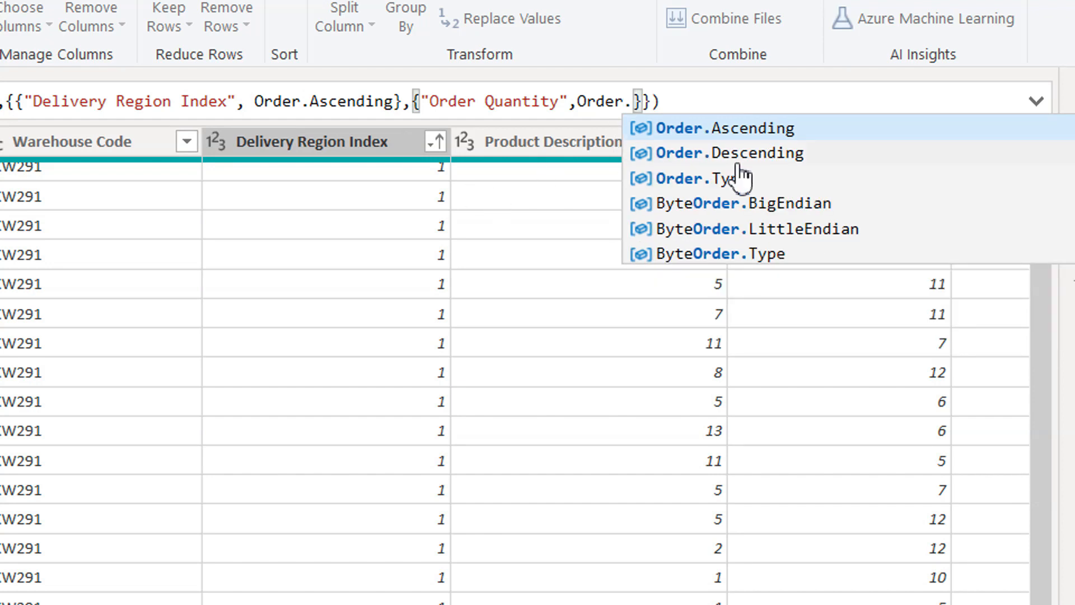
left_click(755, 160)
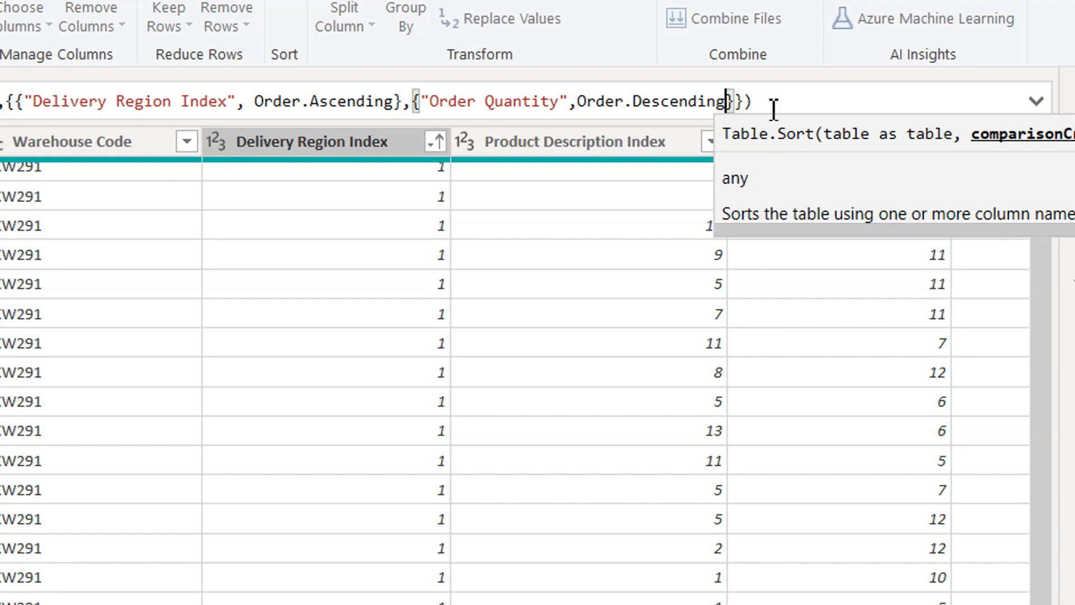
left_click(773, 109)
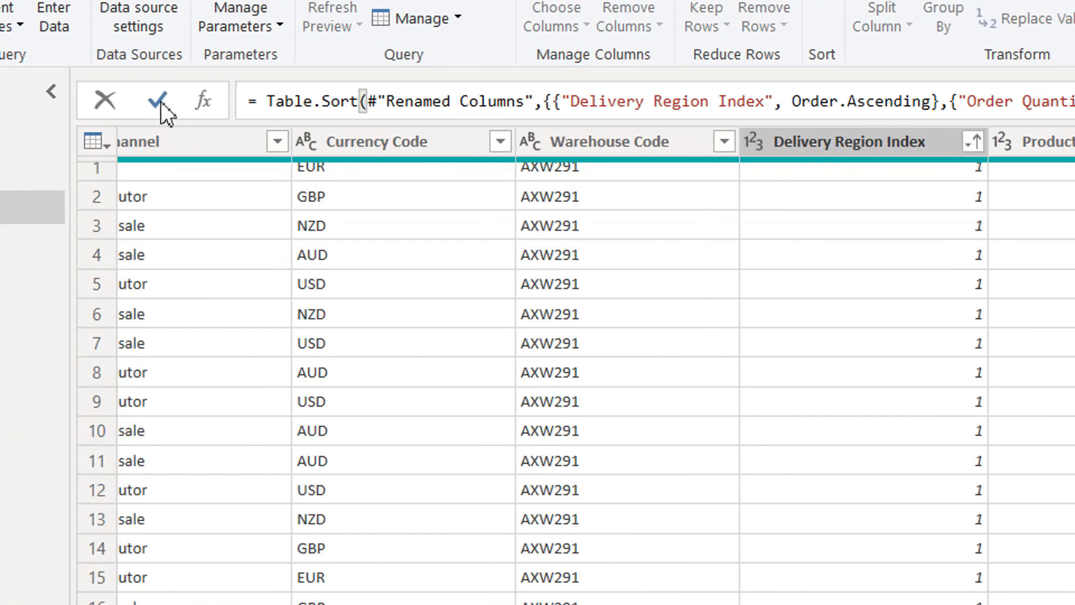
left_click(161, 103)
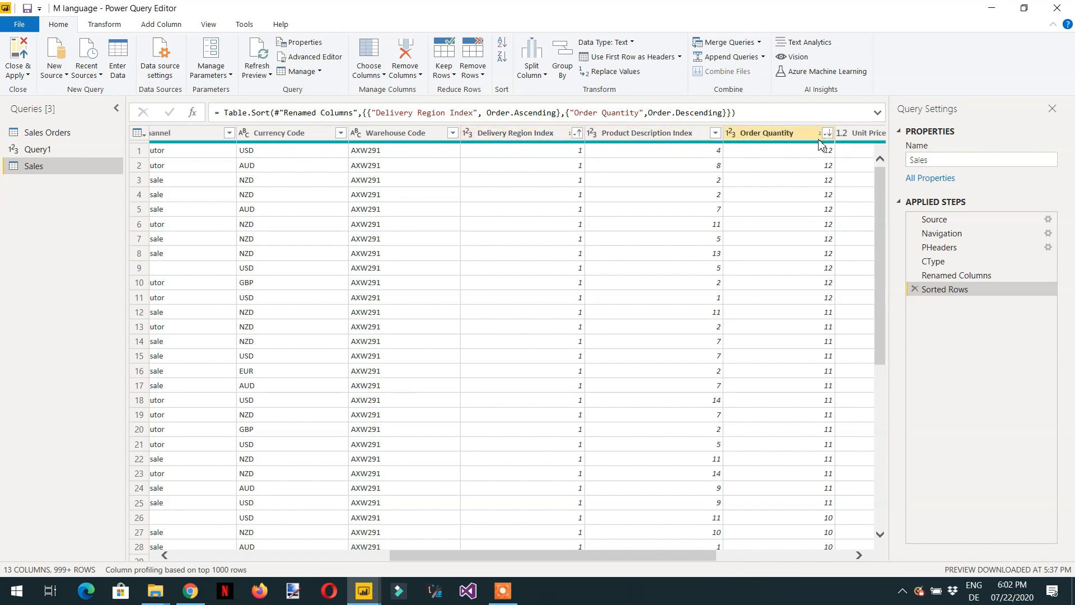
Examine how the Renamed Columns step name is written in the Sales query's full M code, then close the code without editing.
left_click(317, 64)
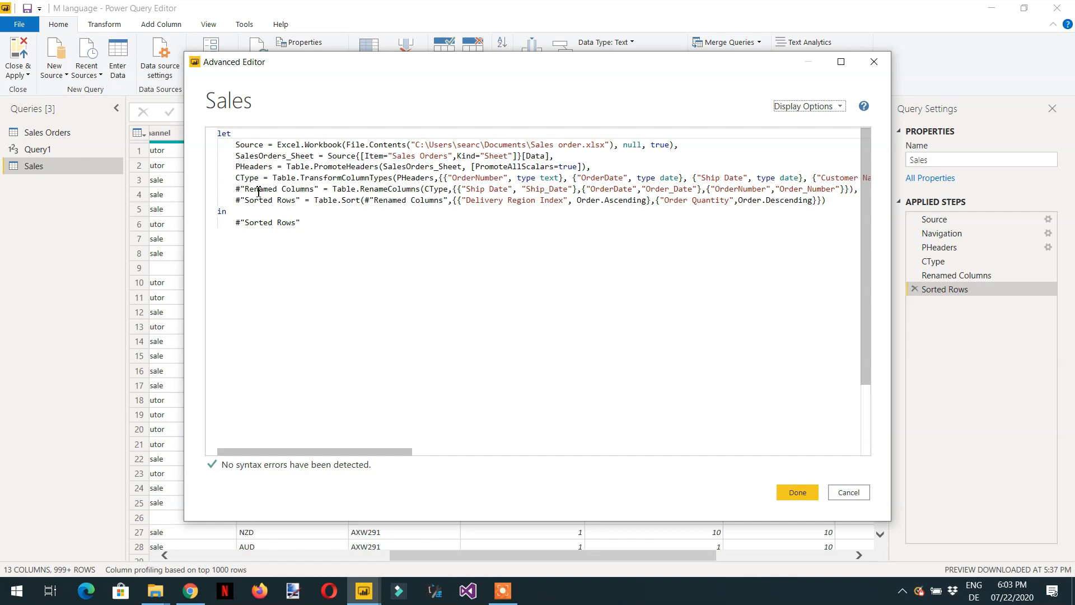
left_click_drag(316, 189, 255, 191)
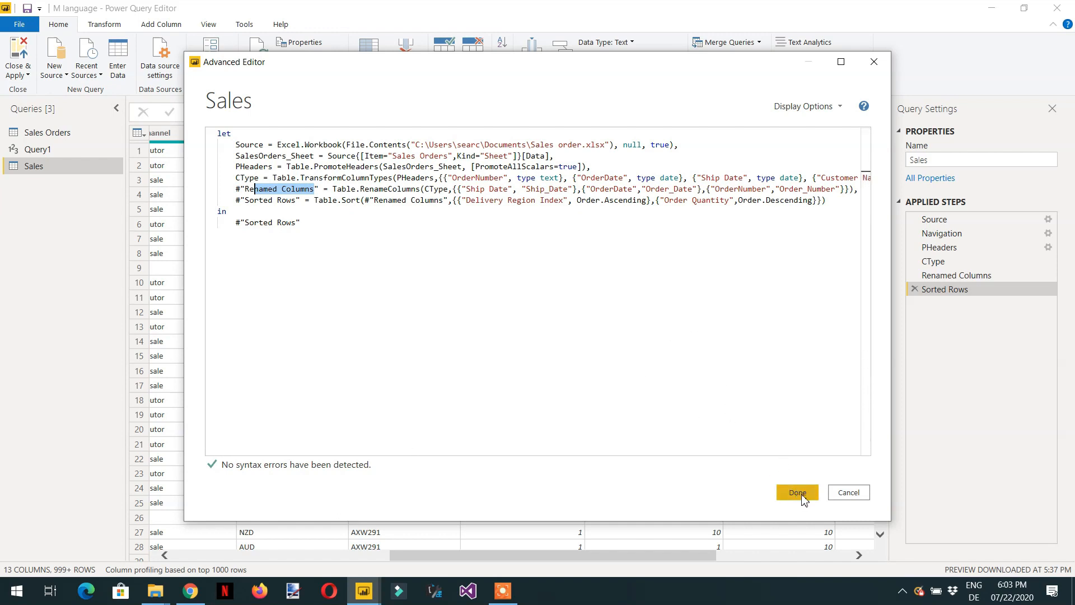
left_click(852, 498)
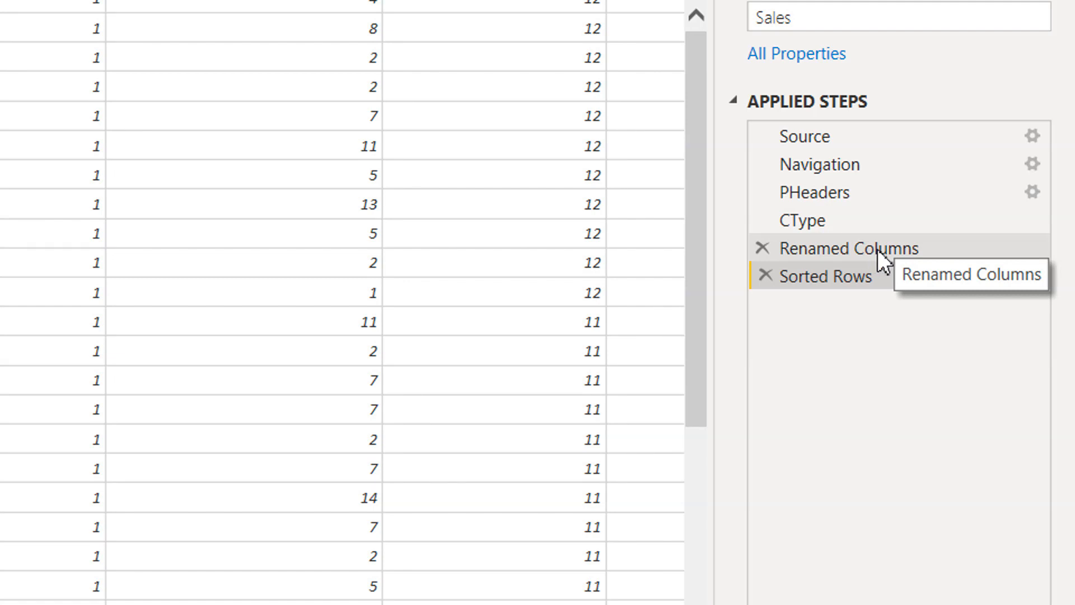
Rename the applied step Renamed Columns as Renamcol.
left_click(879, 250)
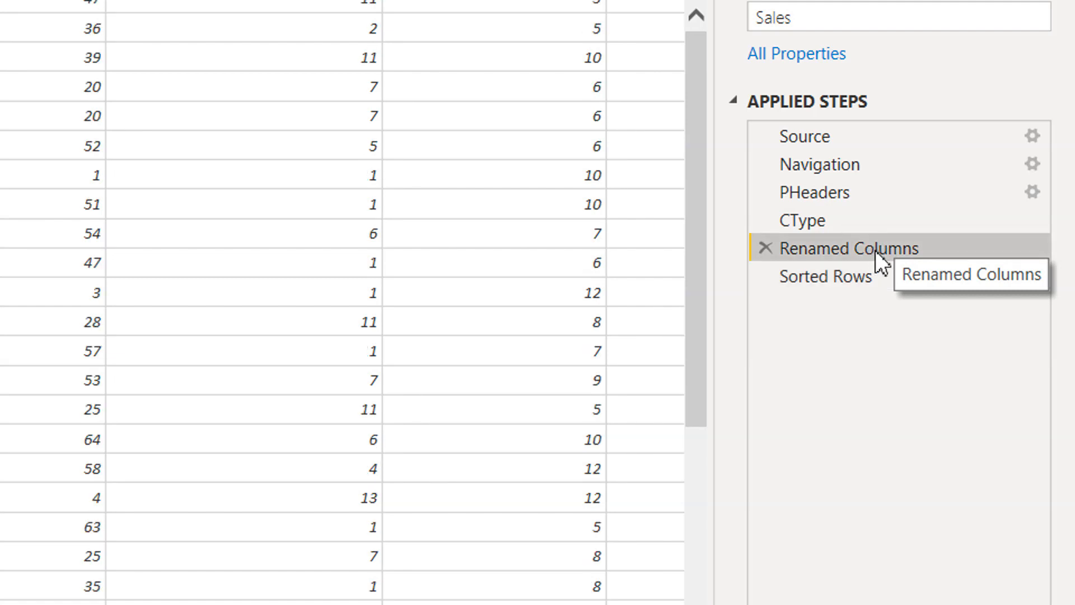
right_click(901, 250)
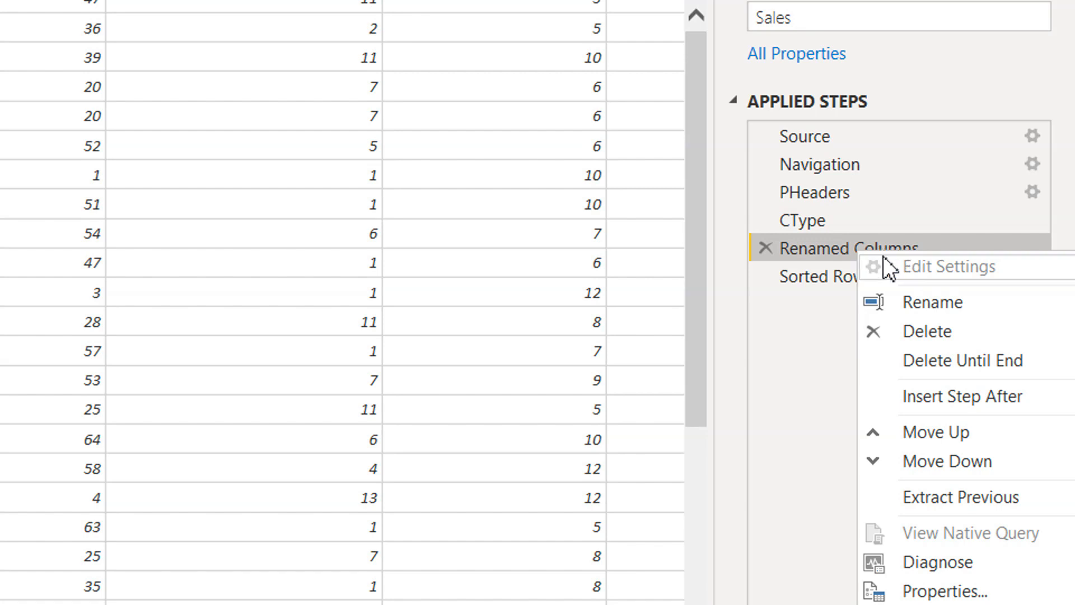
left_click(911, 293)
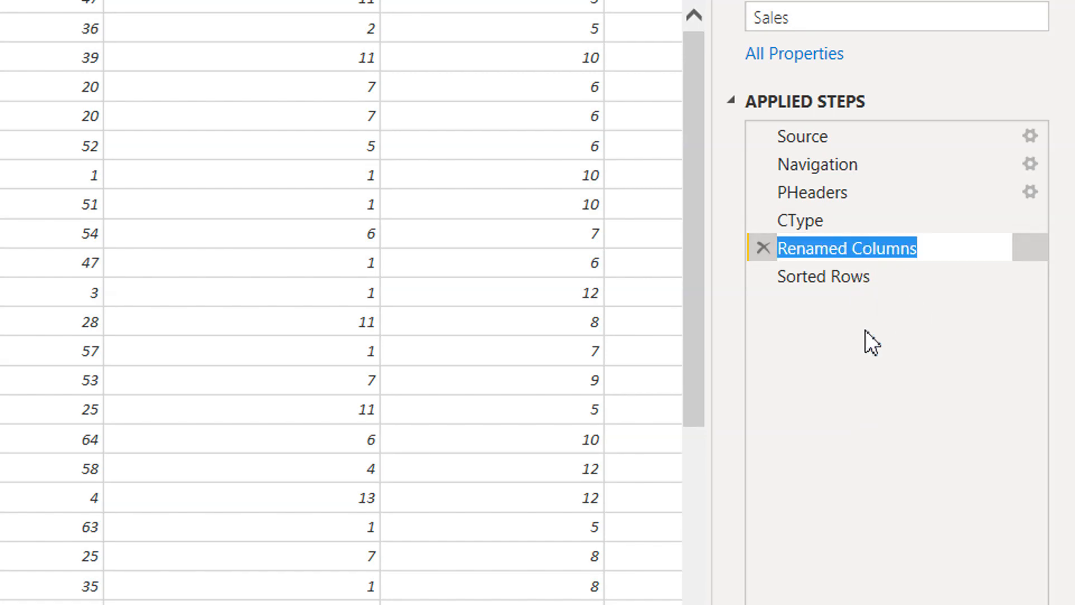
key("End")
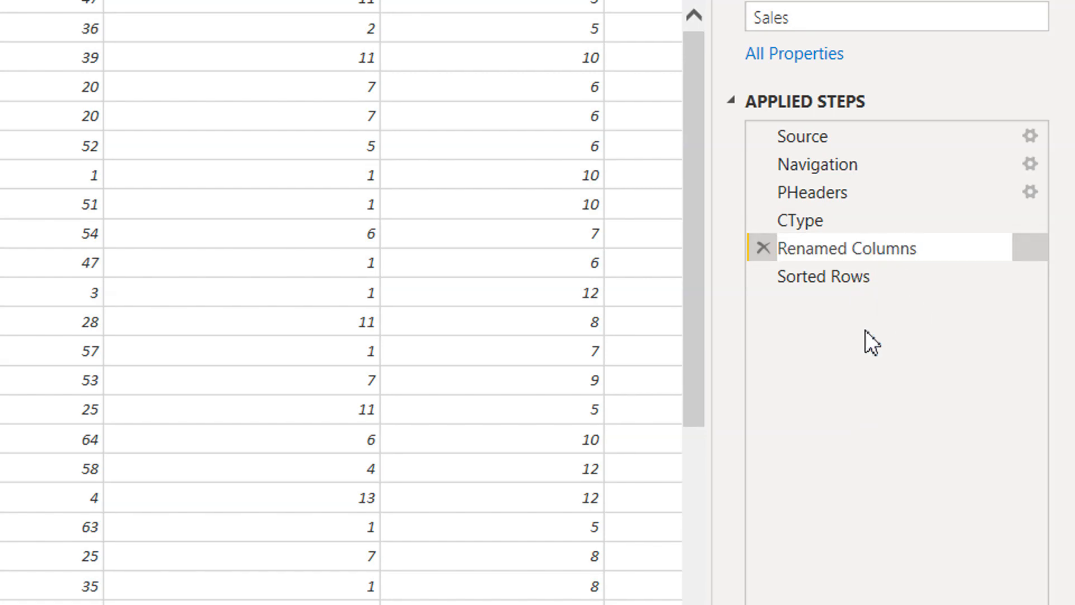
key("BackSpace")
key("BackSpace")
key("BackSpace")
key("BackSpace")
key("BackSpace")
key("BackSpace")
key("BackSpace")
key("BackSpace")
key("BackSpace")
key("BackSpace")
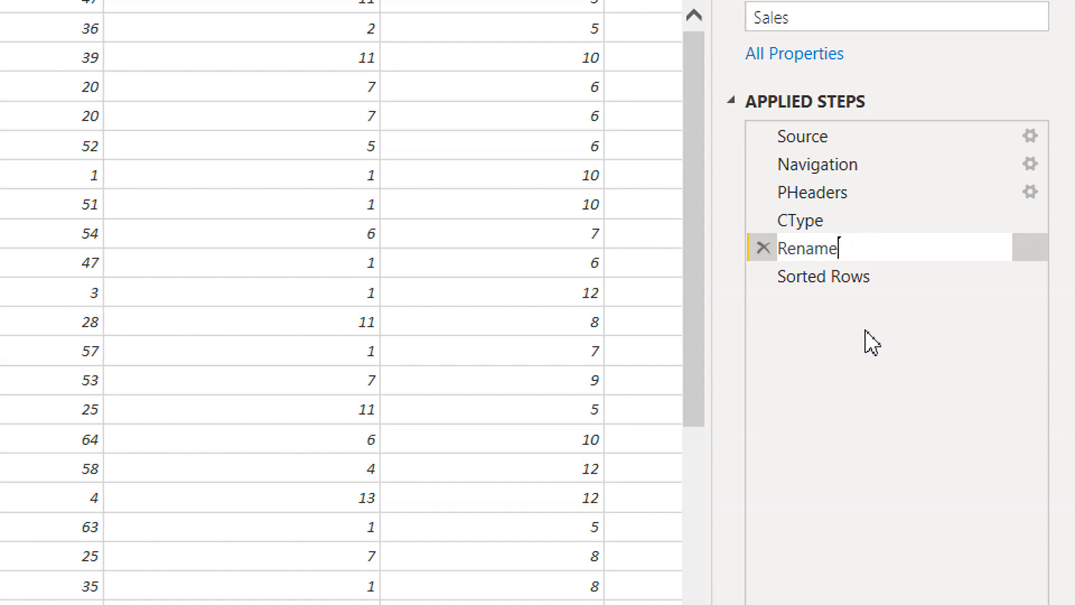
type("col")
key("Return")
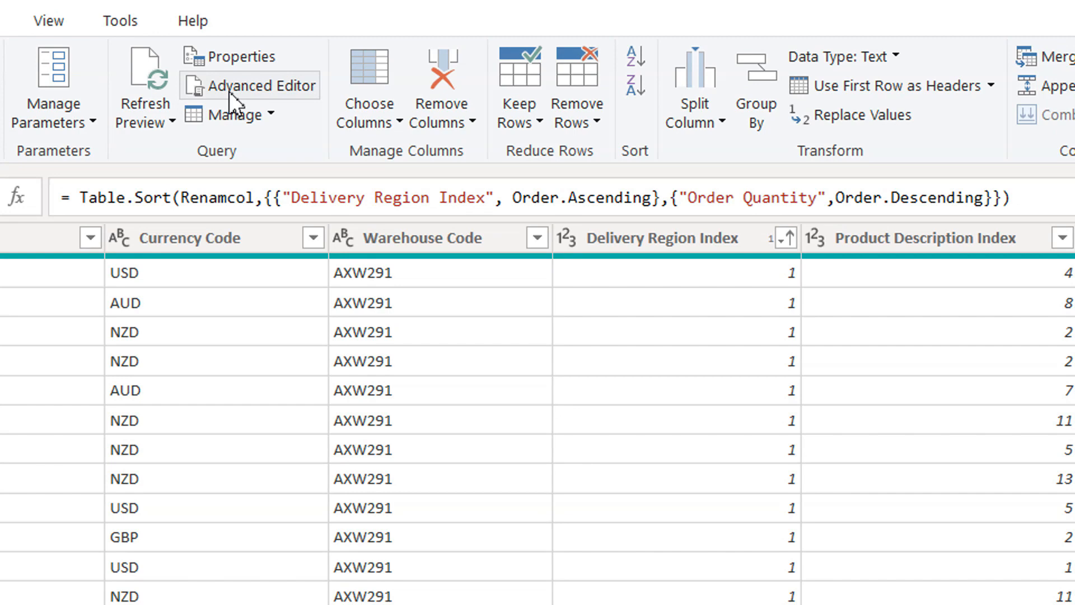
Review the Sales query's full M code to check how the Renamcol step is referenced, and close it.
left_click(230, 74)
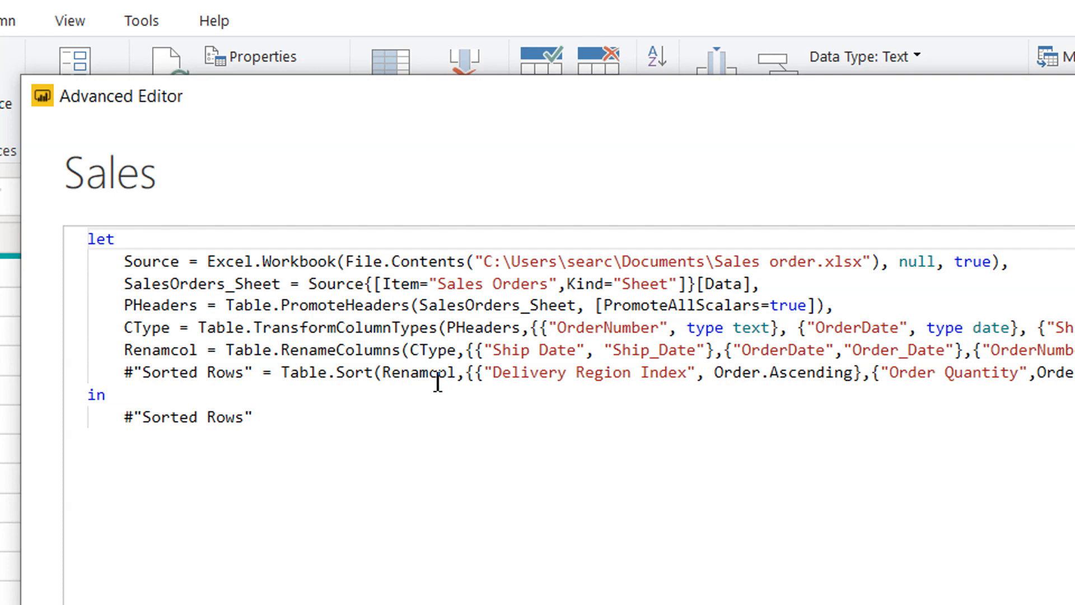
left_click(915, 526)
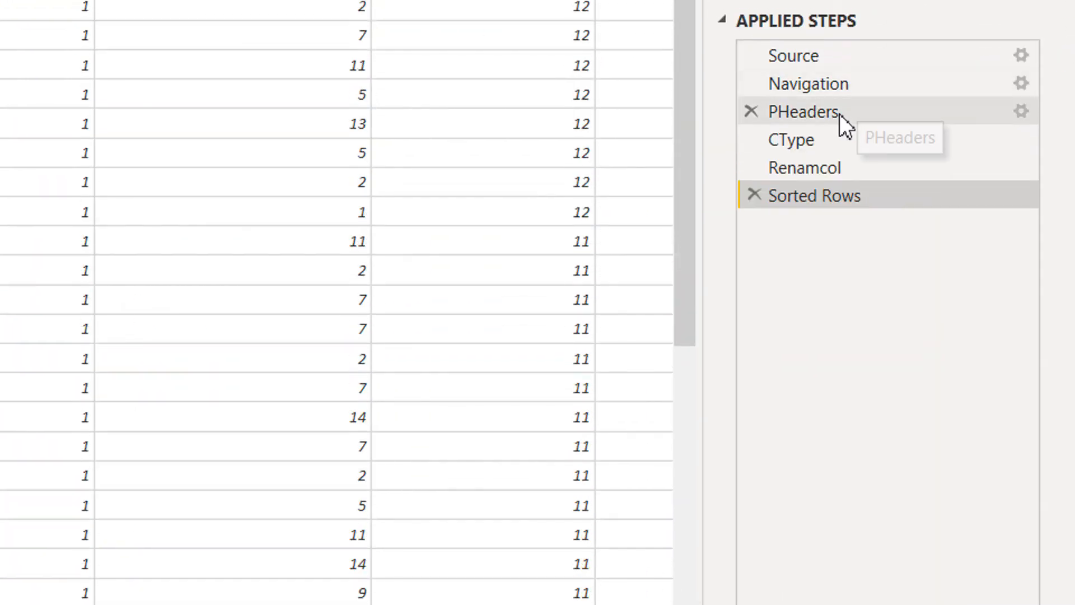